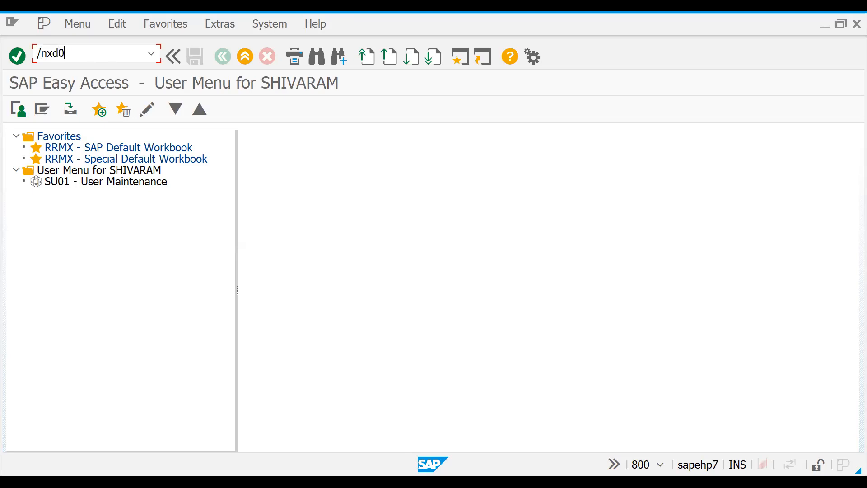
Step: Start the central customer change transaction and choose UNUK GLOBAL SALES OFFICE with sales area UNUK, WH, UN
key(Return)
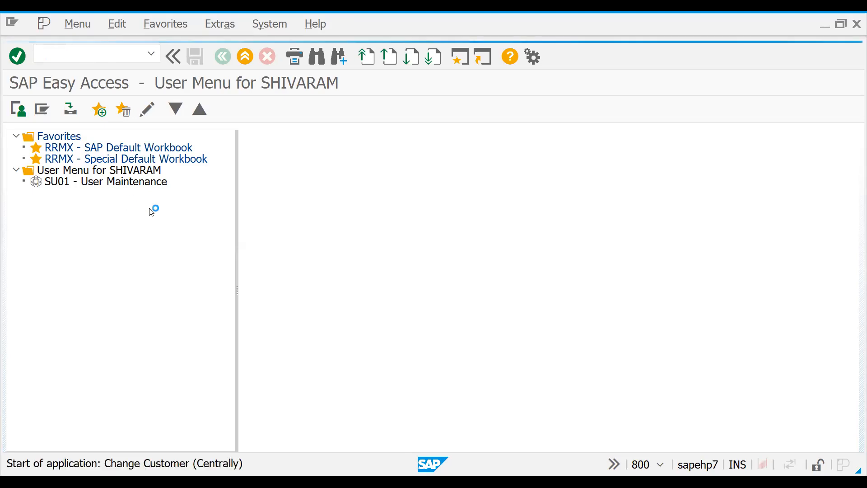
click(230, 171)
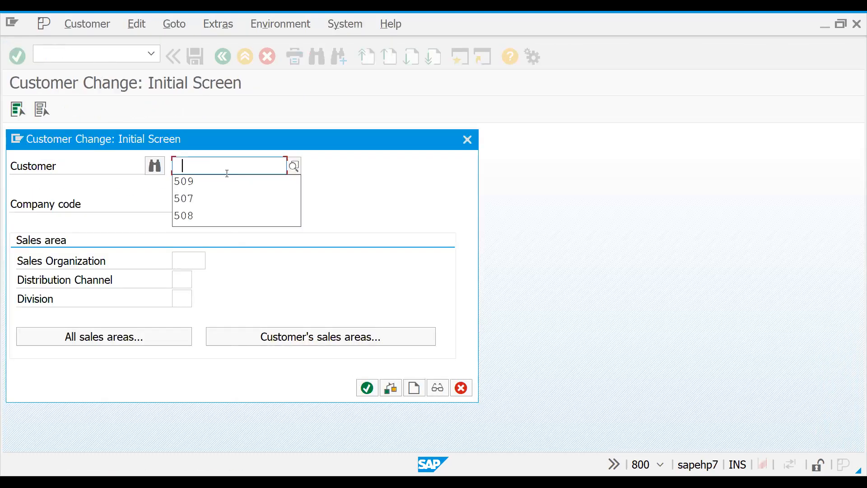
click(203, 215)
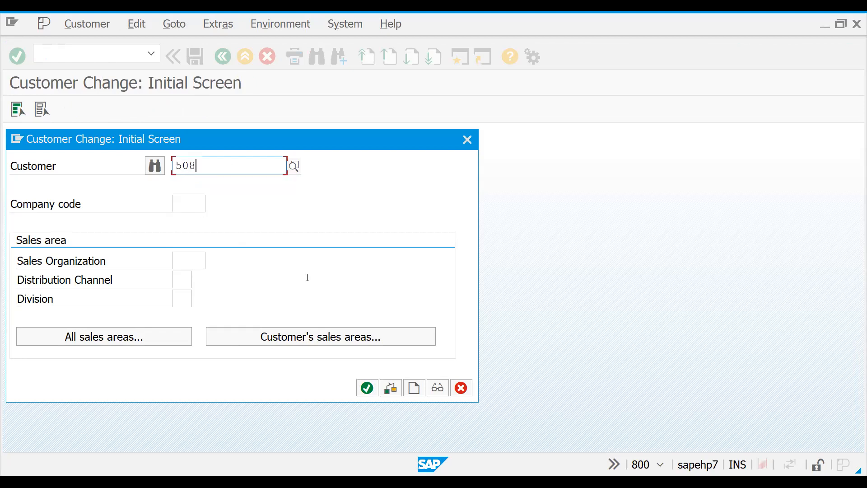
click(319, 337)
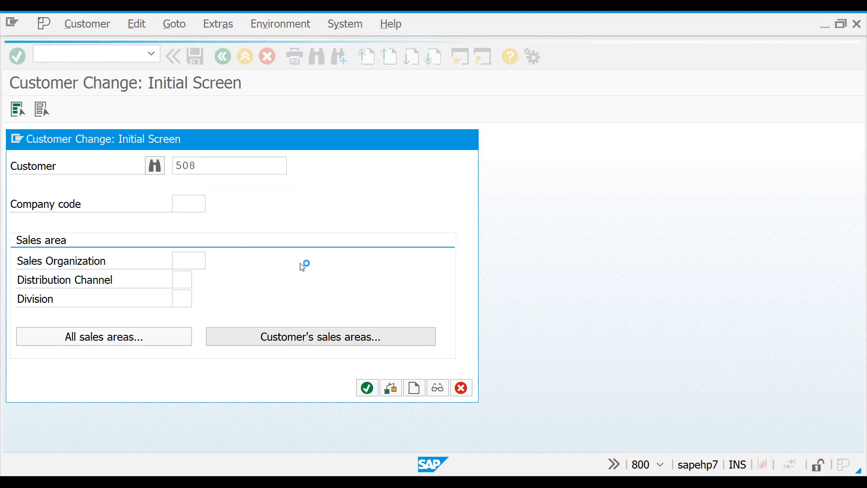
double_click(192, 224)
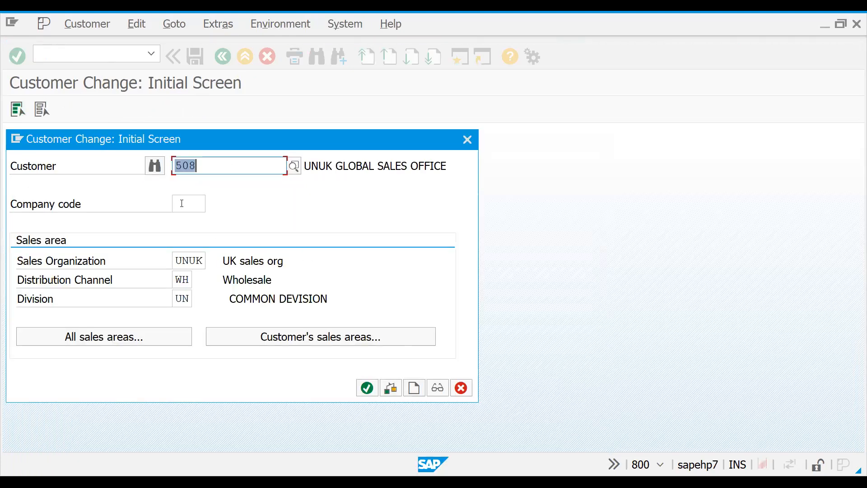
Step: Set the company code to UNUK and open the wholesale customer's master record for changes
click(182, 203)
click(182, 204)
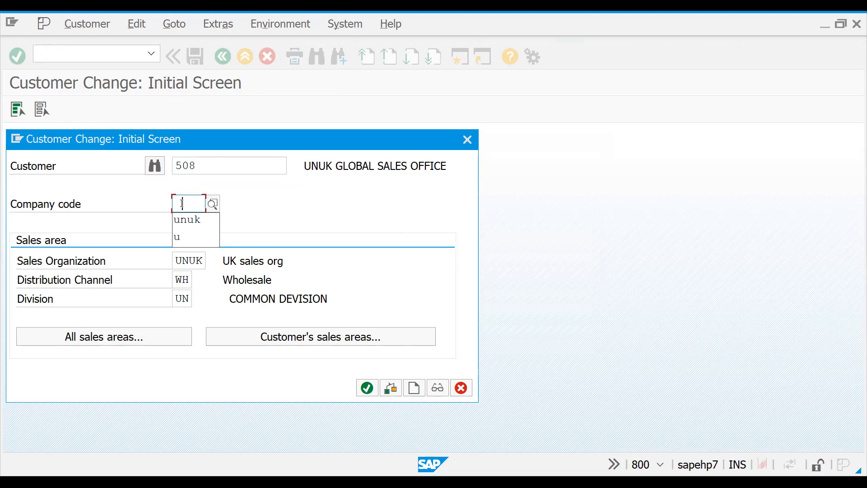
click(184, 221)
key(Return)
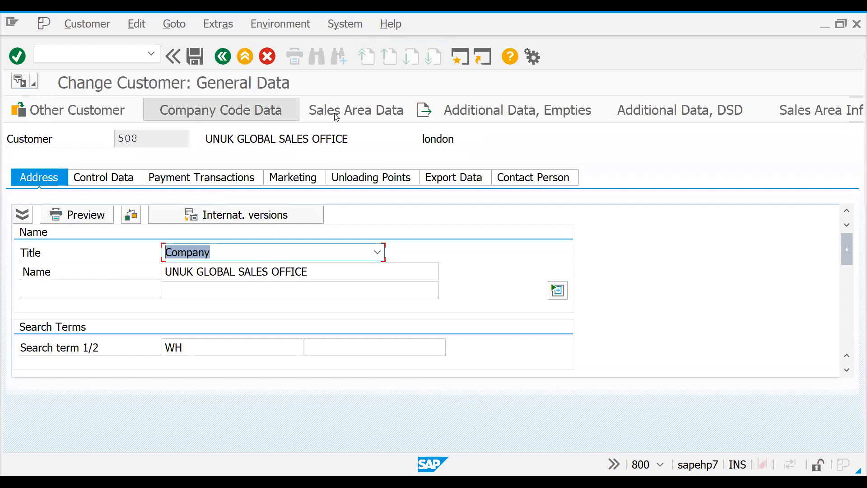
Step: Enable Rebate in the billing document settings of the wholesale customer's sales area data and save the record
click(316, 116)
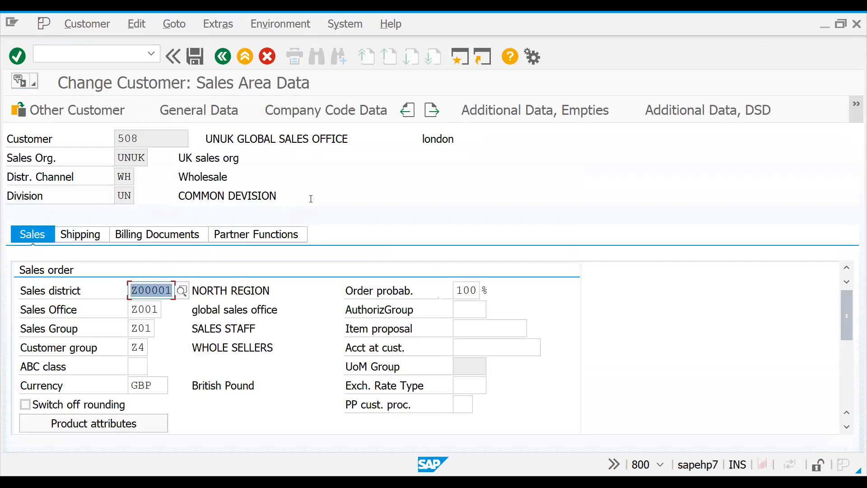
click(159, 234)
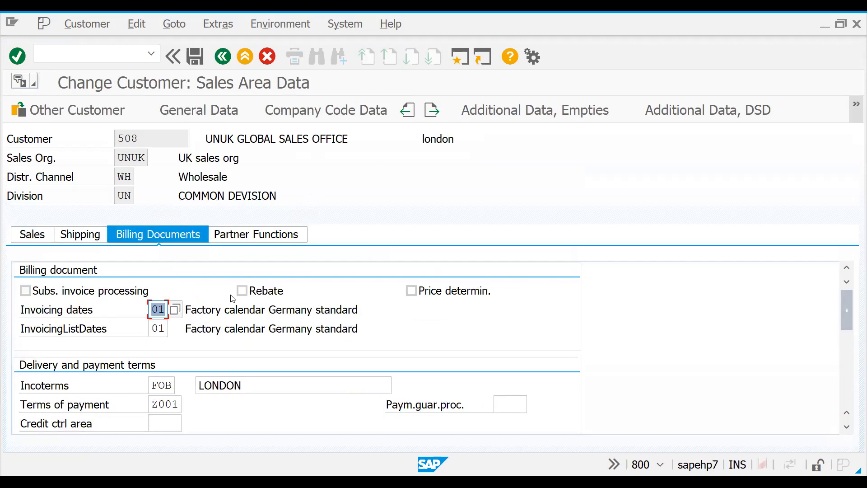
click(243, 291)
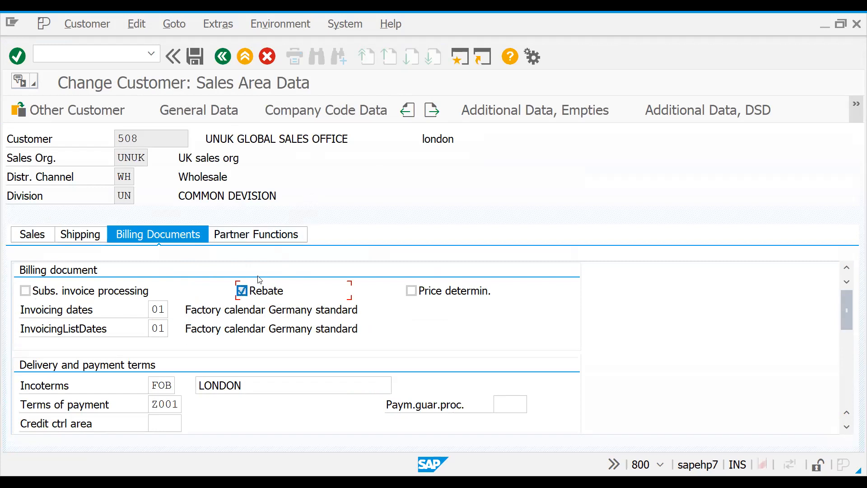
click(195, 57)
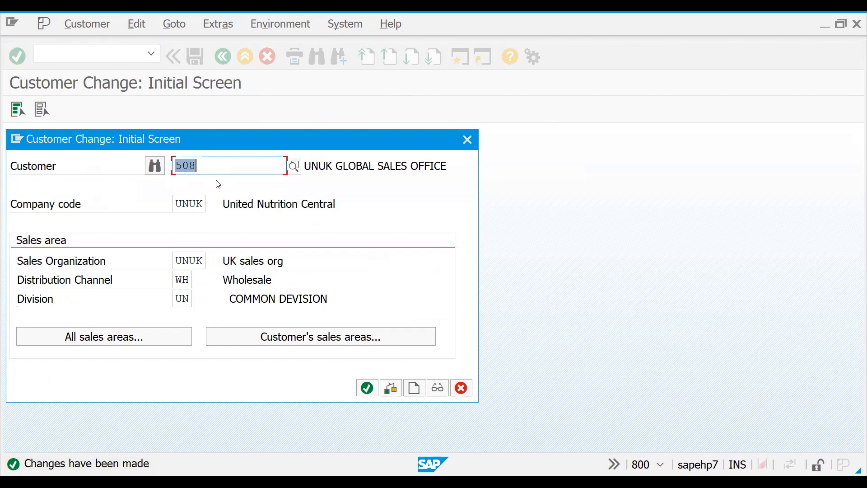
Step: Enter the retail customer's number, choose its sales area UNUK, RE, UN, and open its sales area data
key(BackSpace)
text(509)
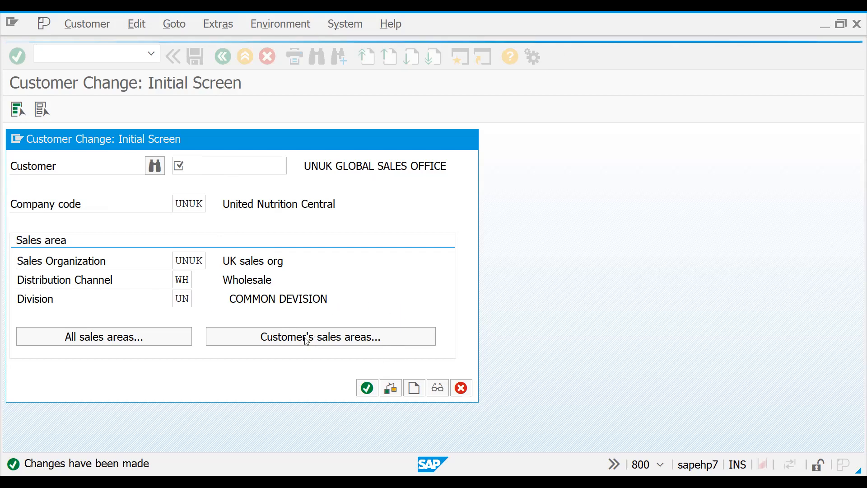
click(317, 341)
click(239, 222)
double_click(178, 219)
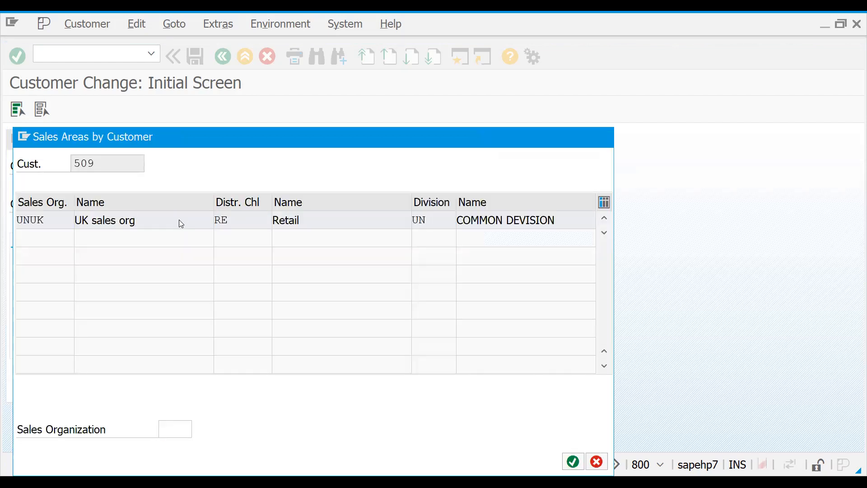
key(Return)
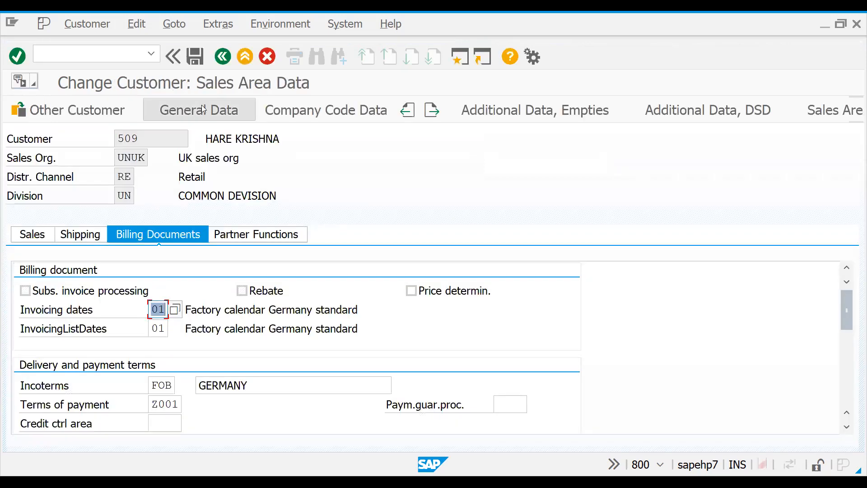
Step: Enable Rebate in the retail customer's billing document settings, check its general sales data, and save the record
click(242, 292)
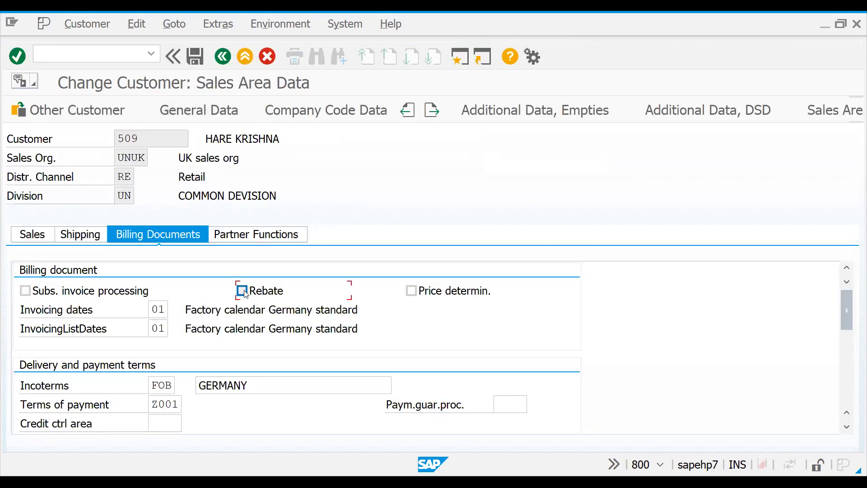
click(31, 232)
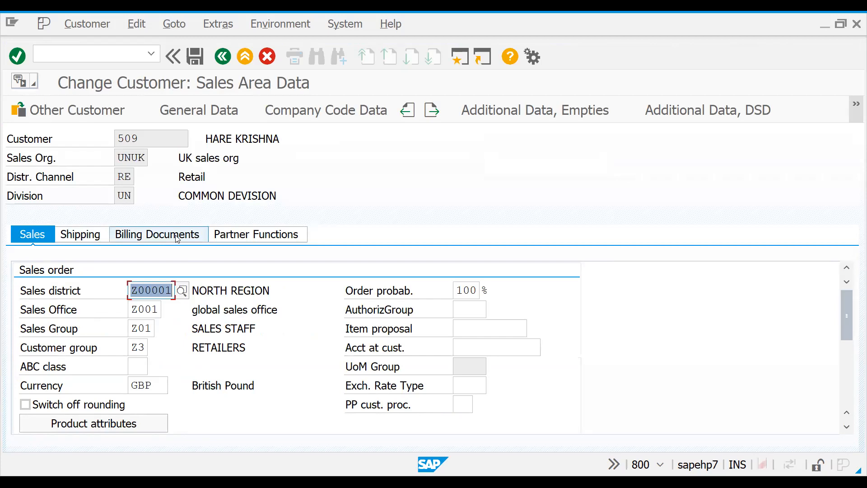
click(192, 236)
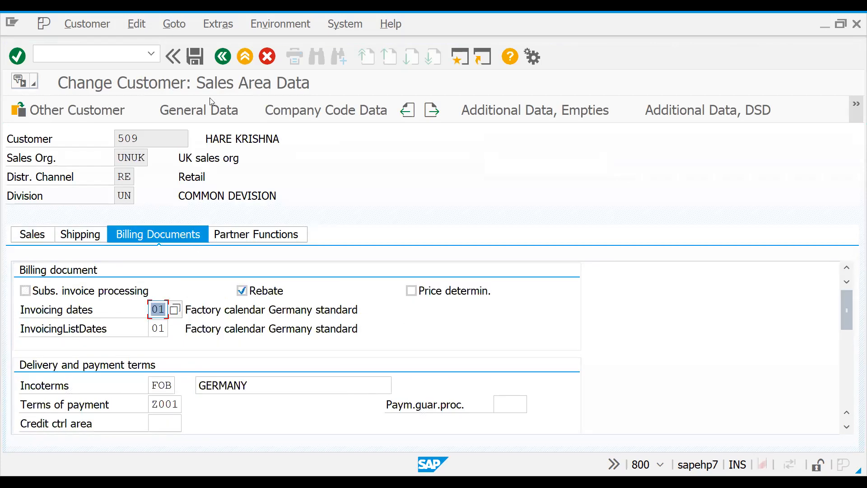
click(195, 57)
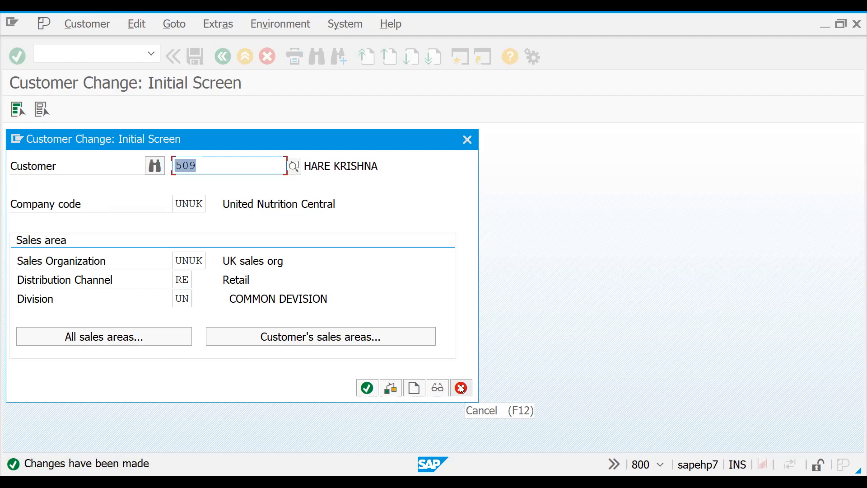
Step: Reopen the retail customer to review its partner functions, including the payer, and return to the SAP Easy Access screen
click(367, 389)
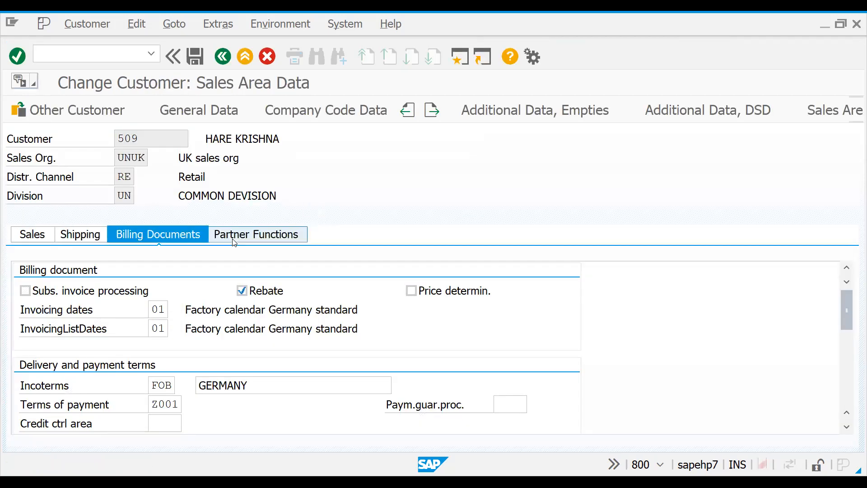
click(234, 239)
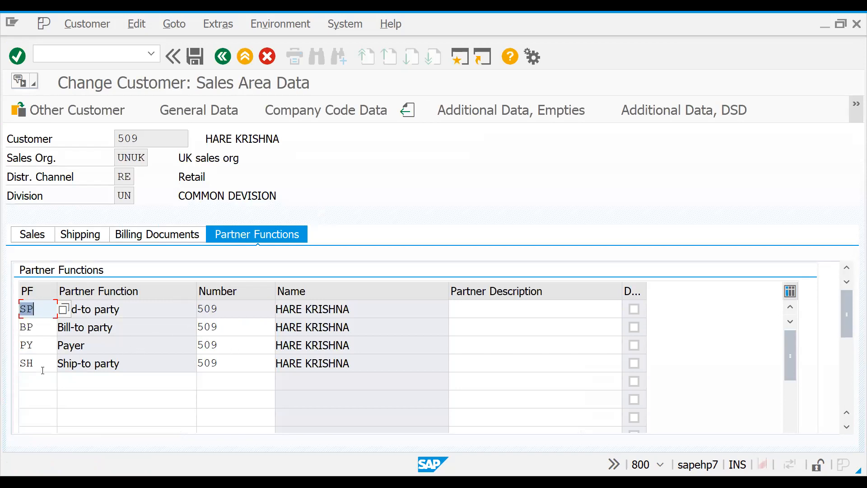
click(127, 392)
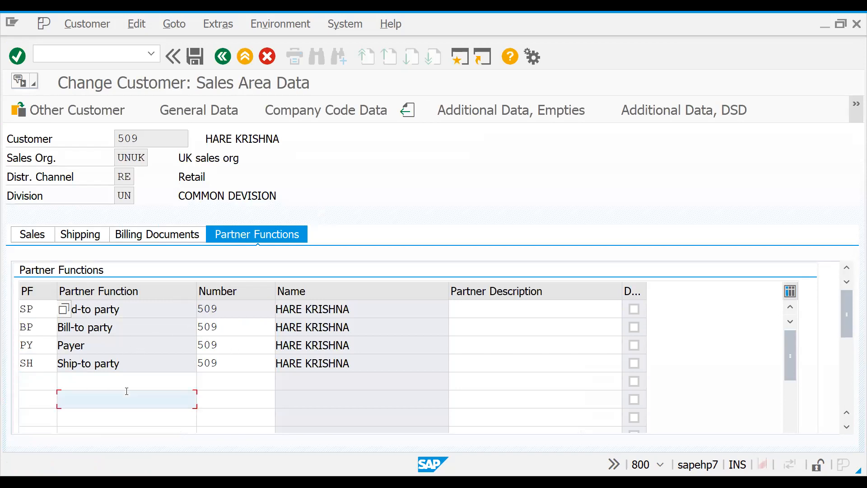
click(214, 346)
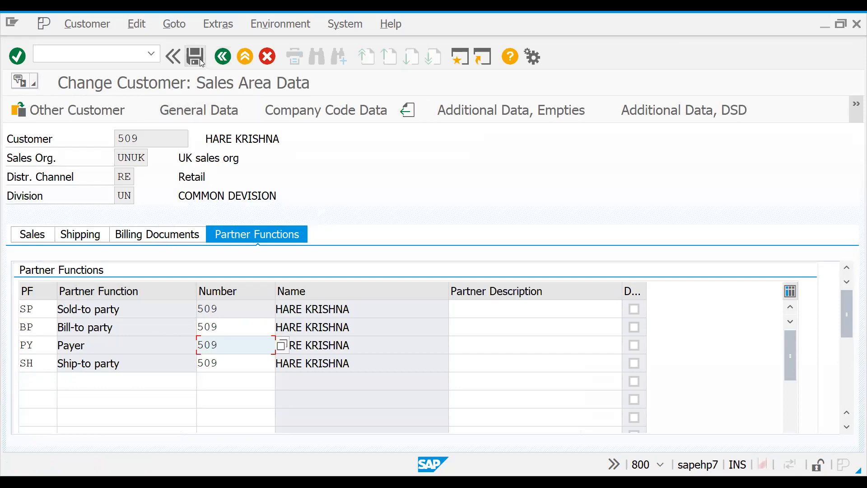
click(201, 62)
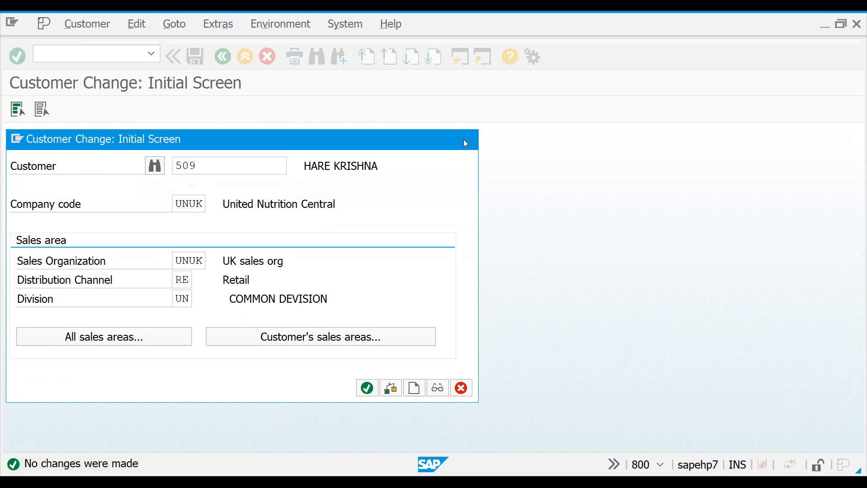
click(464, 142)
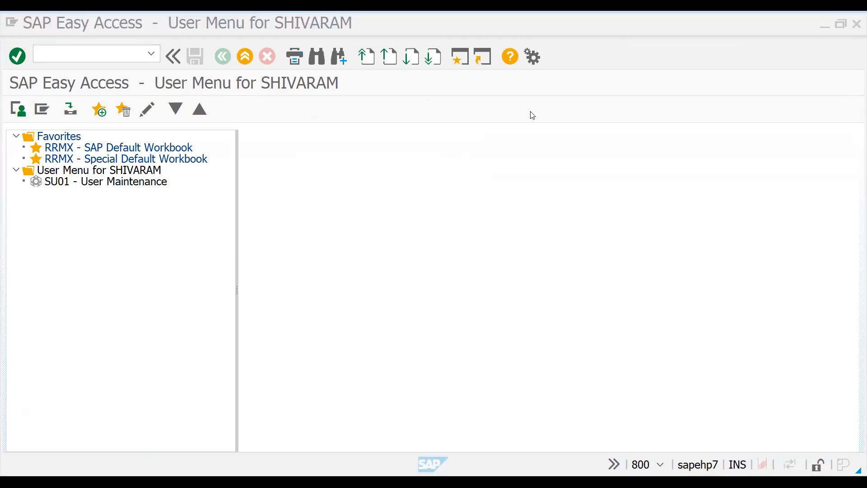
Step: Switch to the Sap_rebate_processing presentation in PowerPoint and run the slide show past Rebate Types to the Rebate Process in SAP slide
key(alt+Tab)
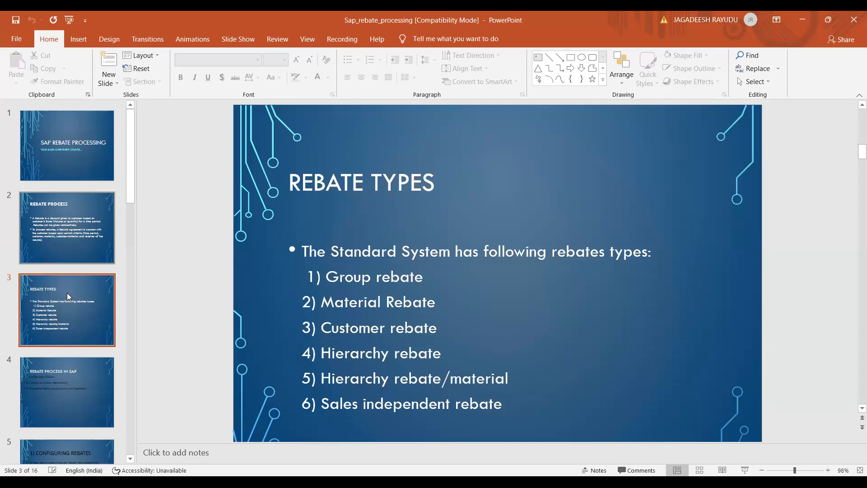
key(Down)
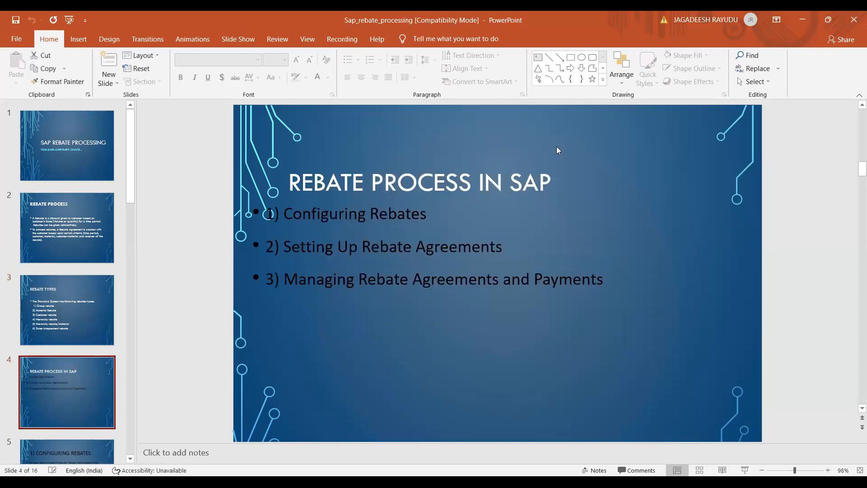
click(69, 20)
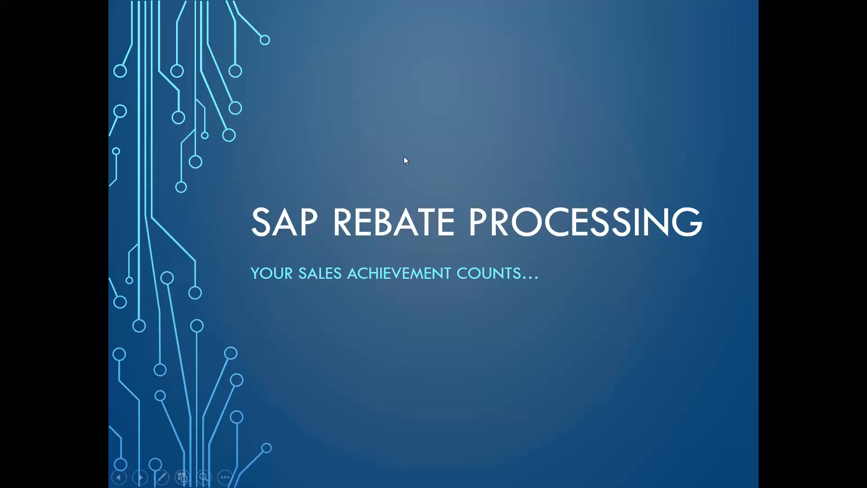
click(355, 268)
click(354, 268)
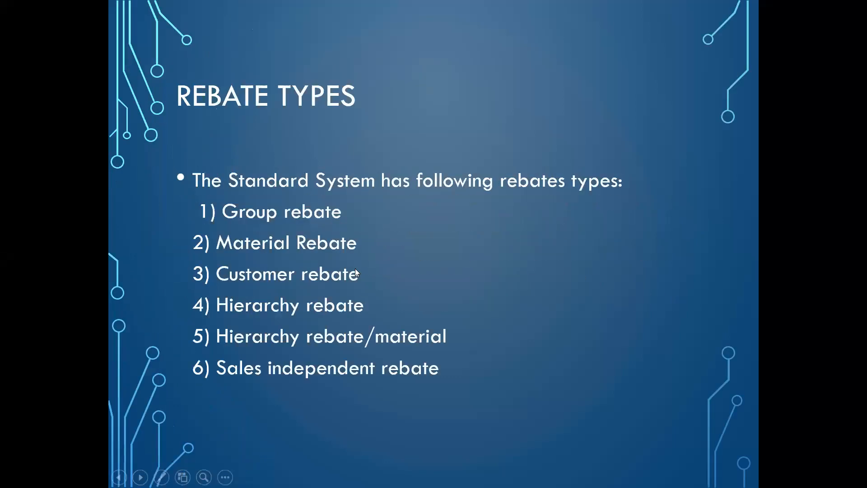
key(Right)
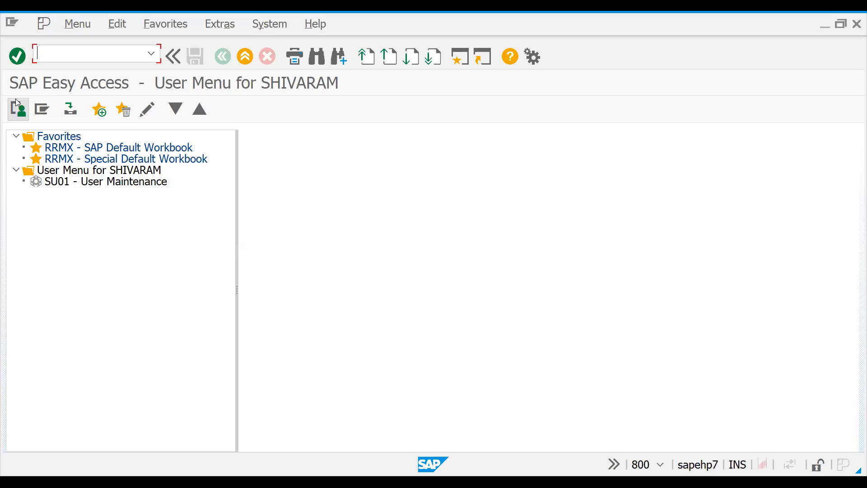
Step: In SAP, run transaction VOFA and open billing type B2 Rebate Correction to check its rebate settings
text(/n)
text(vofa)
key(Return)
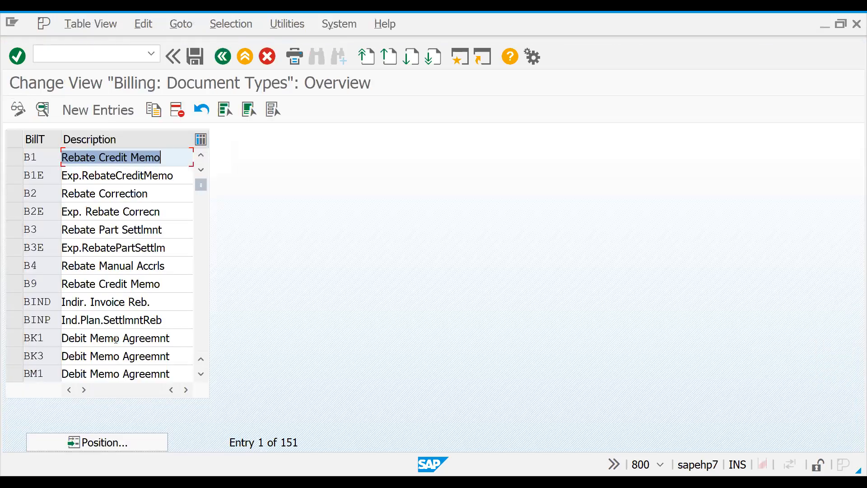
double_click(32, 196)
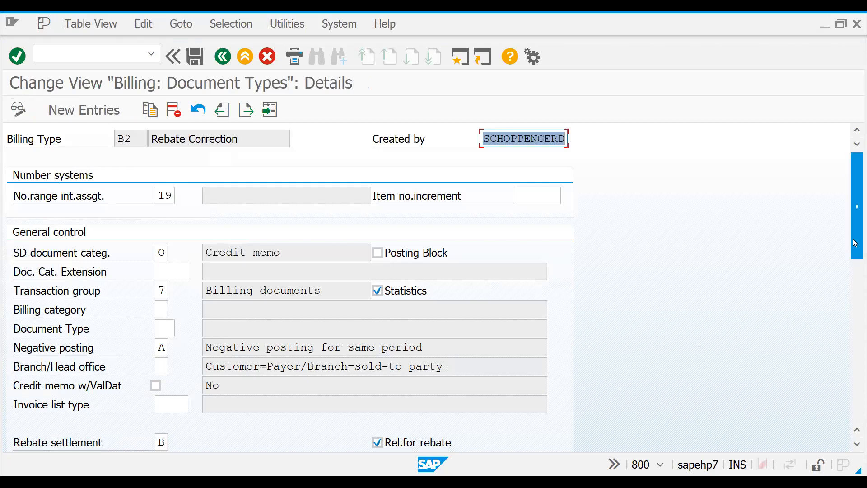
mouse_move(854, 242)
mouse_down()
mouse_move(855, 281)
mouse_move(855, 239)
mouse_up()
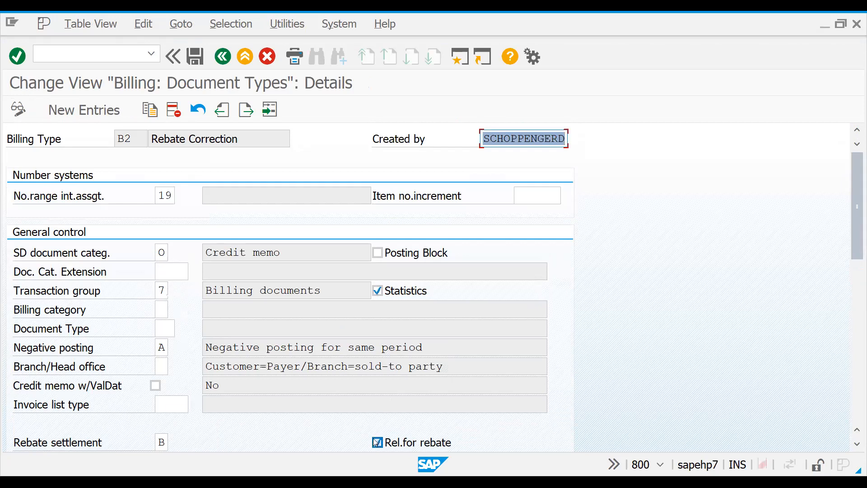
Step: Go to billing type B3 to examine its rebate settlement and rebate relevance settings
click(270, 109)
text(b)
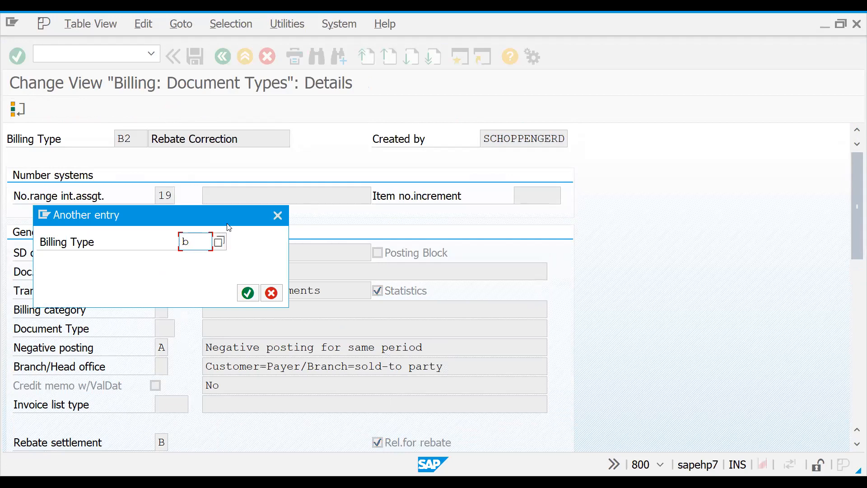
text(3)
key(Return)
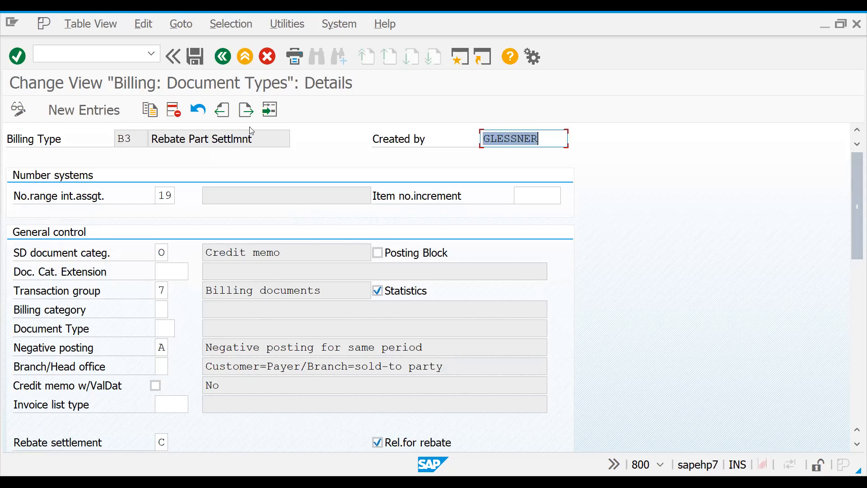
Step: Go to billing type B1 Rebate Credit Memo to examine its rebate settlement, rebate relevance and cancellation settings
click(270, 109)
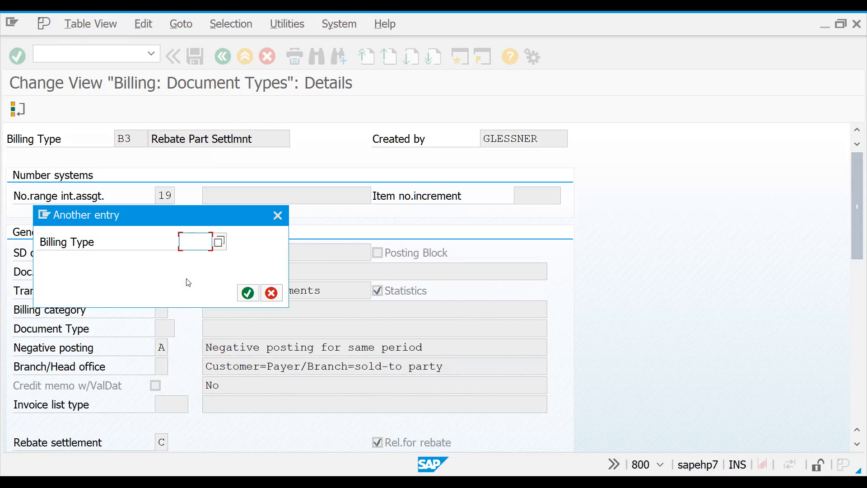
text(b1)
key(Return)
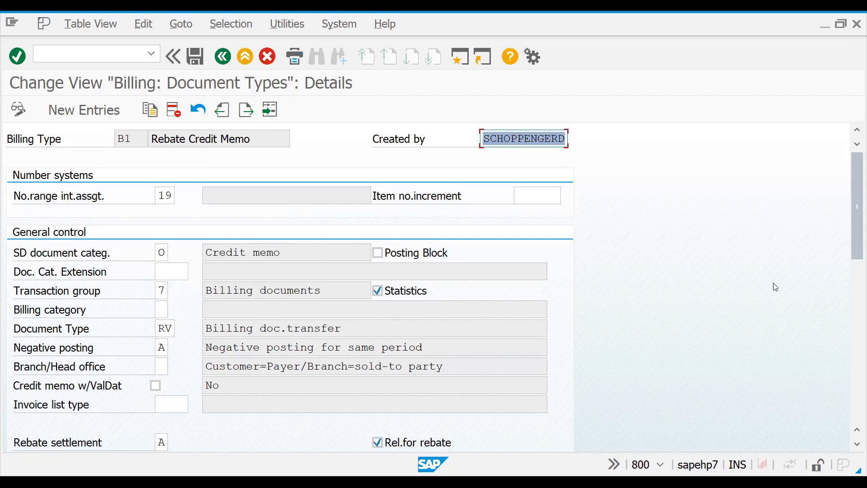
drag(854, 228, 855, 261)
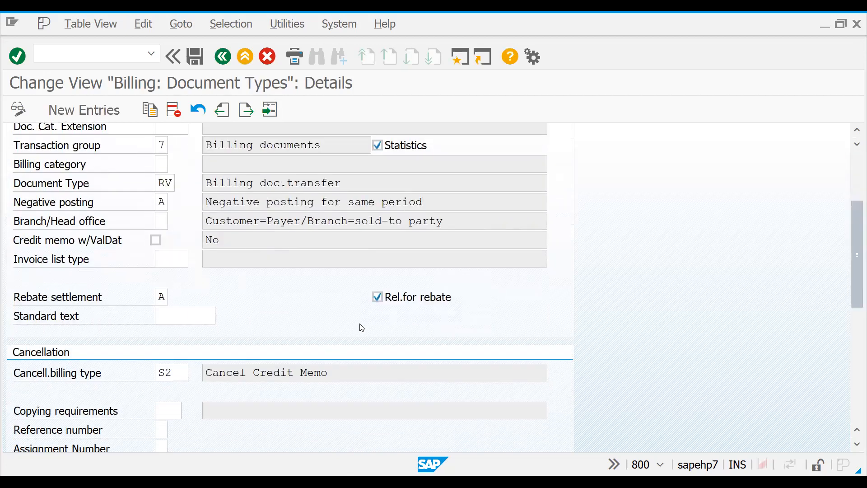
Step: Go to billing type B2 and from there to B4 Rebate Manual Accrls to check their rebate settlement settings
click(270, 110)
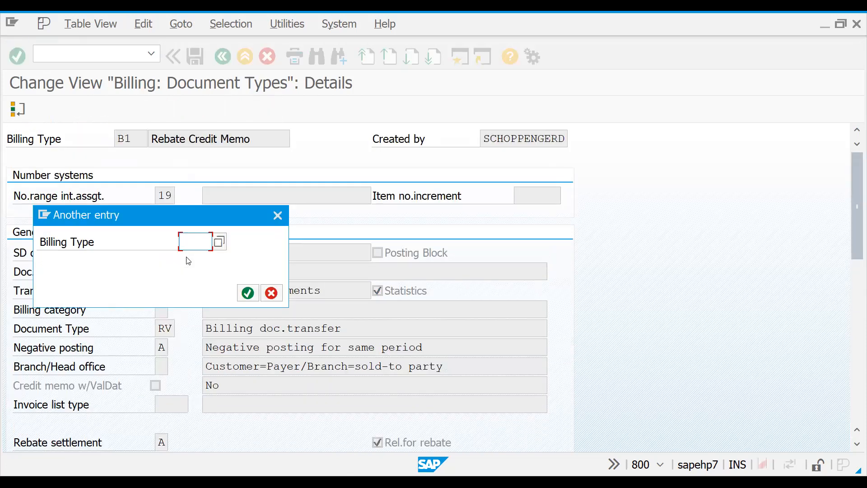
text(b2)
key(Return)
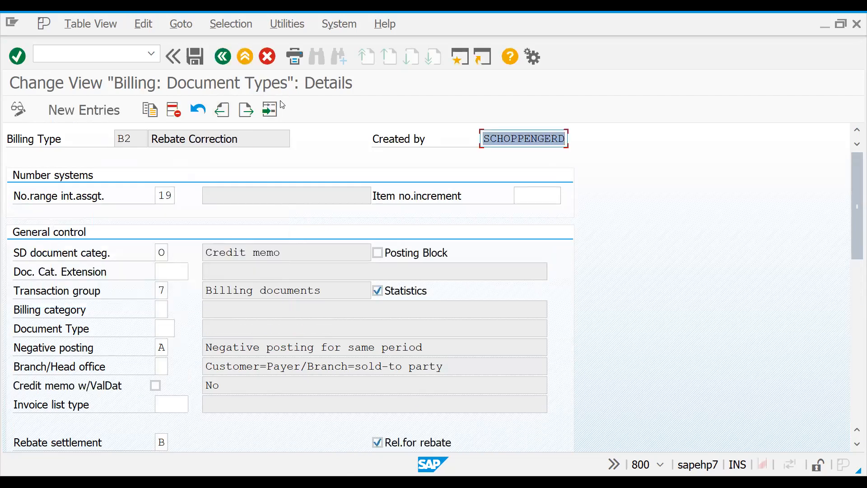
key(F8)
text(b4)
key(Return)
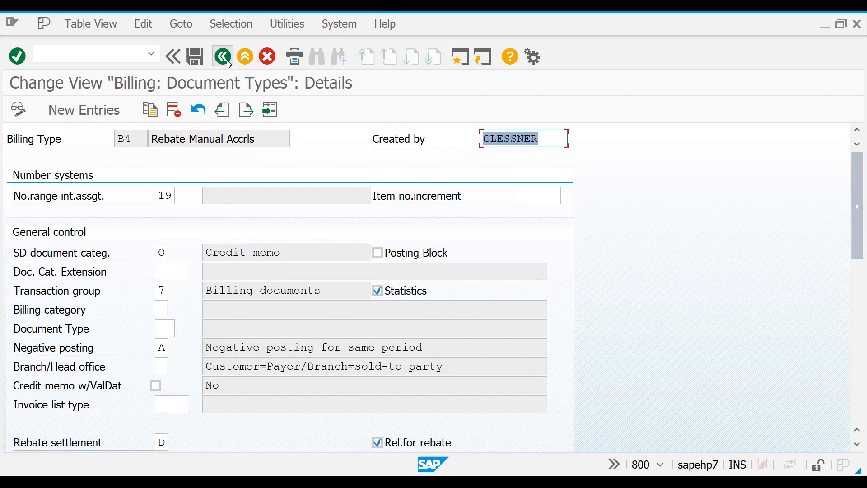
Step: Switch to the sapconfig workbook in Excel and list B1, B2, B3 and B4 in cells G32 to G35 of the REBATES sheet
key(alt+Tab)
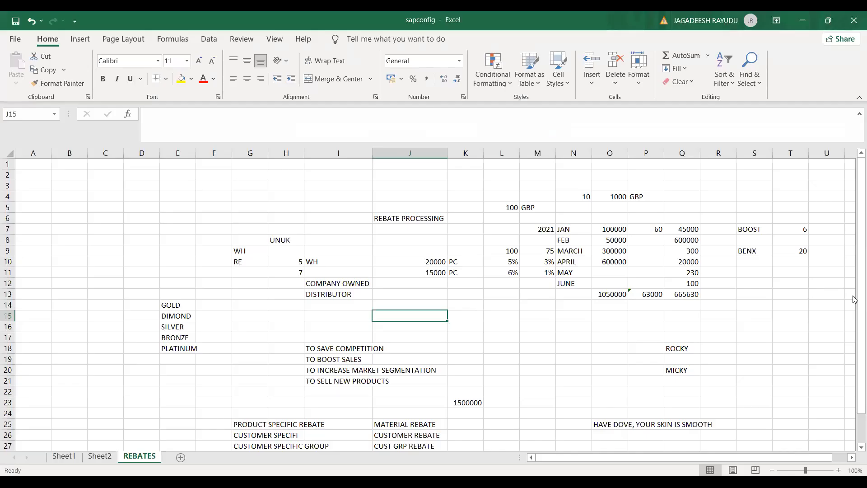
scroll(518, 340, down, 1)
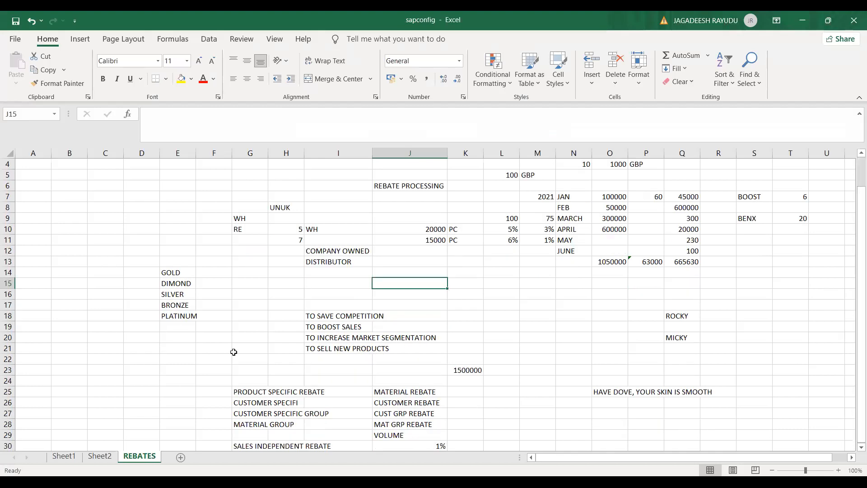
click(233, 352)
key(Down)
key(Down)
key(Down)
key(Down)
key(Down)
key(Down)
key(Down)
key(Down)
key(Down)
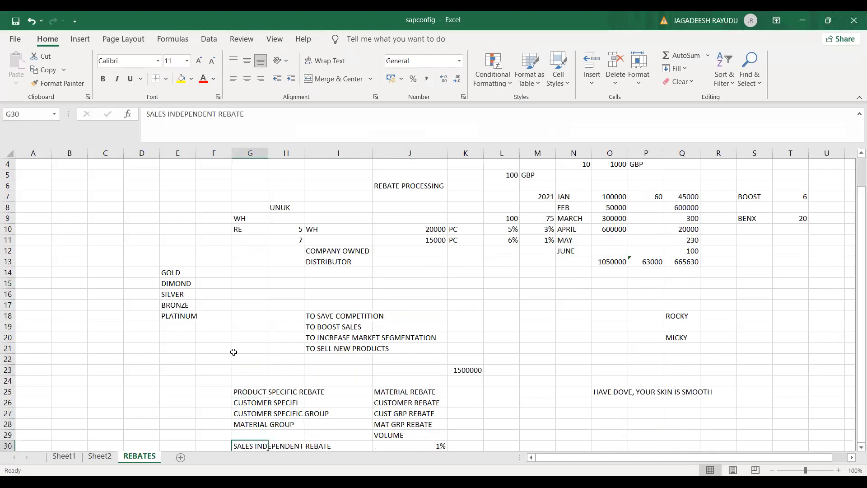
key(Down)
key(Down)
key(Down)
key(Down)
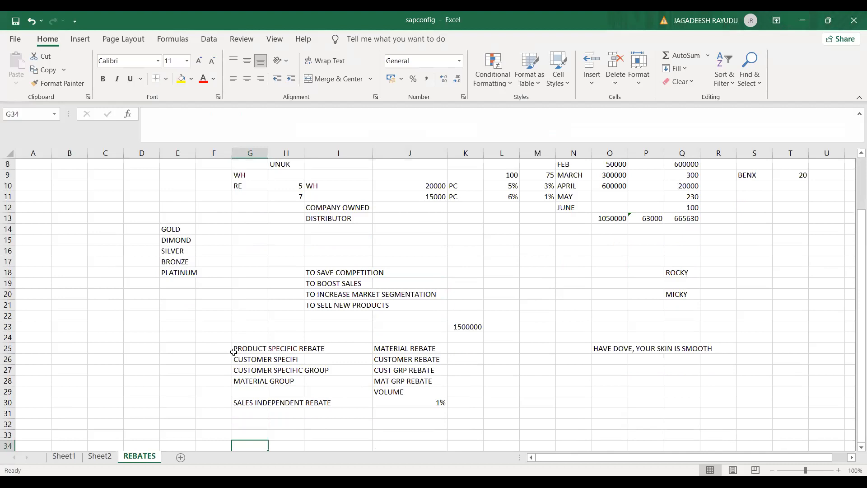
key(Up)
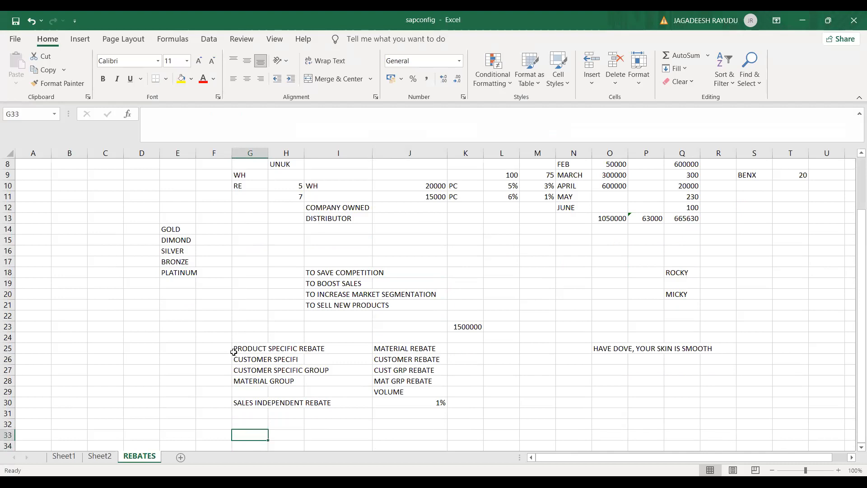
key(Up)
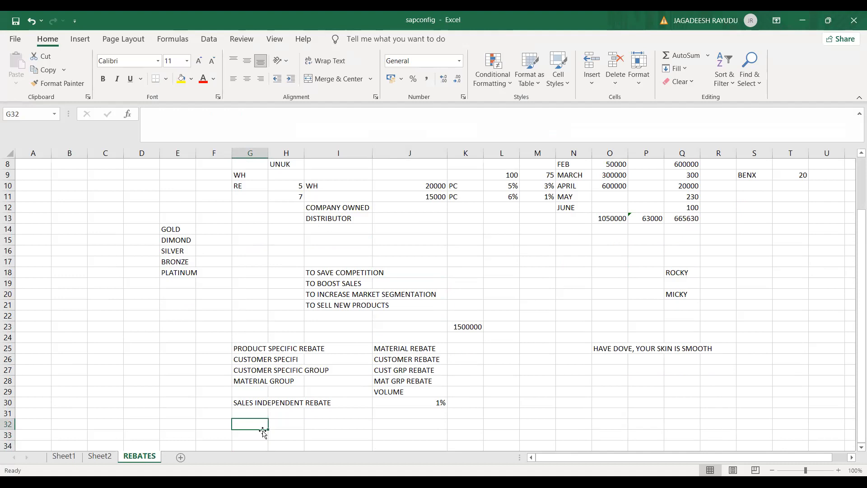
text(B1)
key(Return)
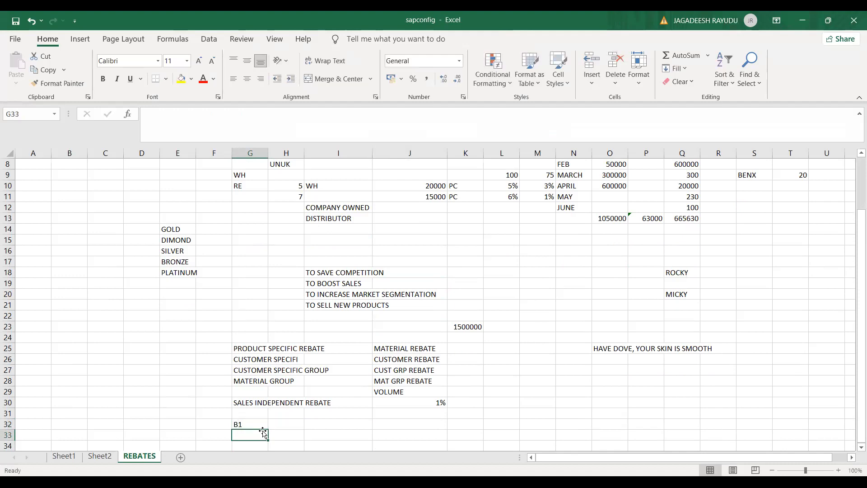
text(B2)
key(Return)
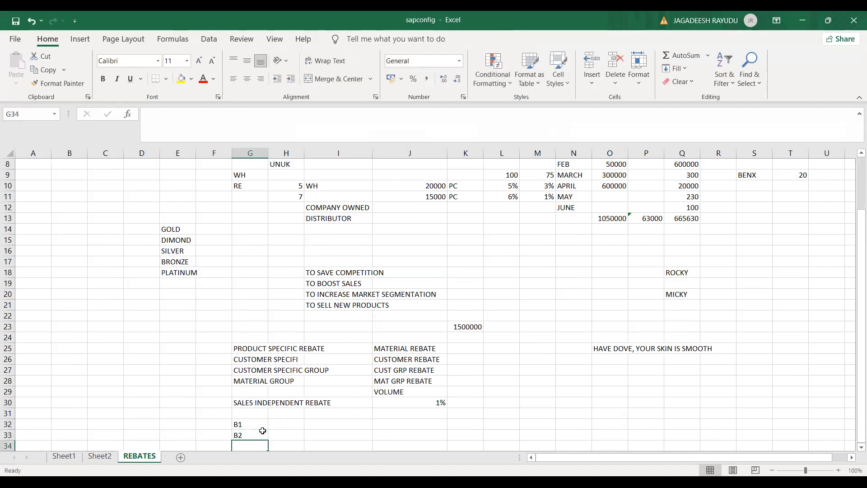
text(B3)
key(Return)
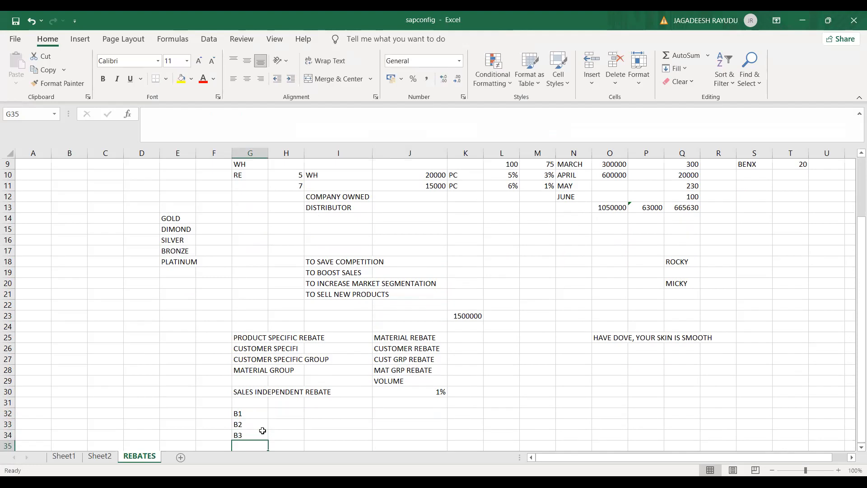
text(B)
key(Return)
key(Return)
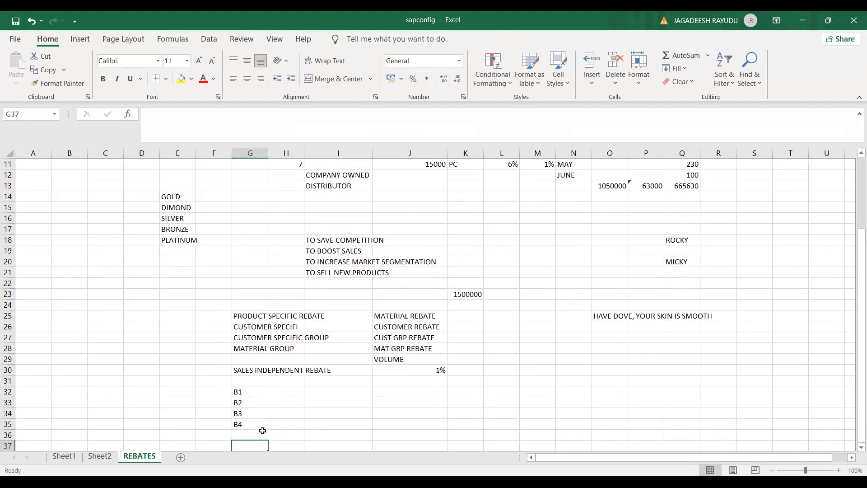
key(Return)
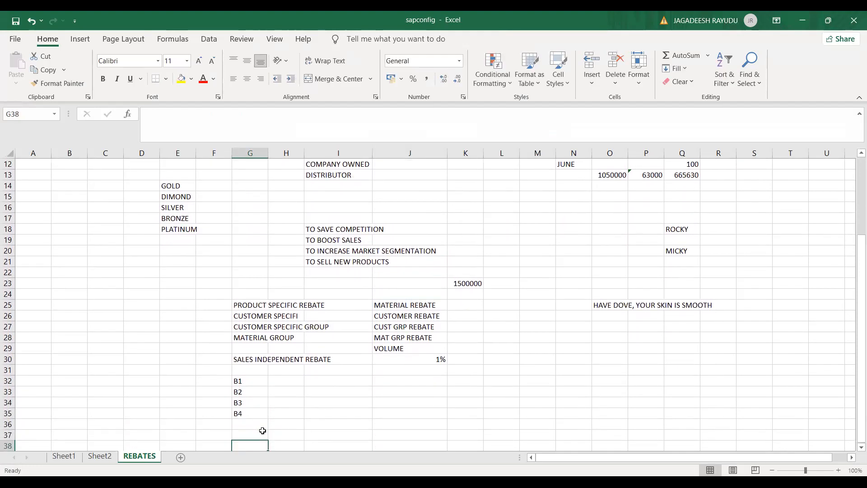
Step: Enter the two customer numbers in cells F37 and F38 and label them WH and RE in G37 and G38
scroll(262, 431, down, 1)
key(Up)
key(Up)
key(Down)
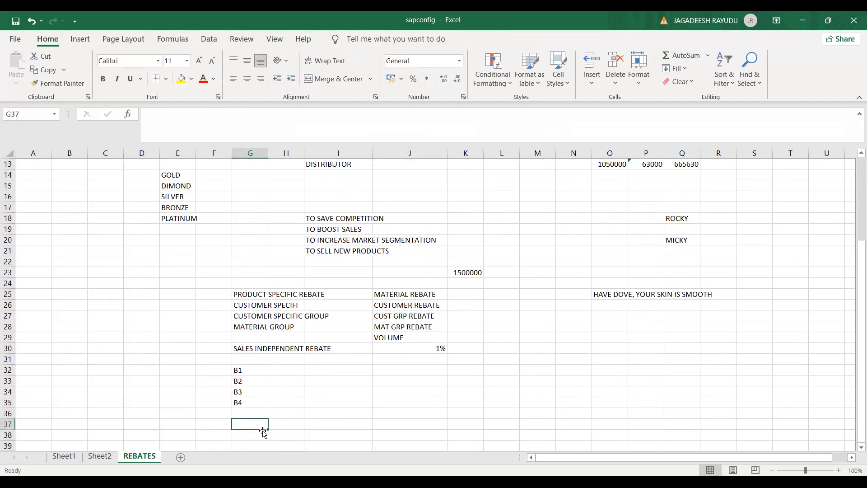
key(Left)
key(Right)
key(Left)
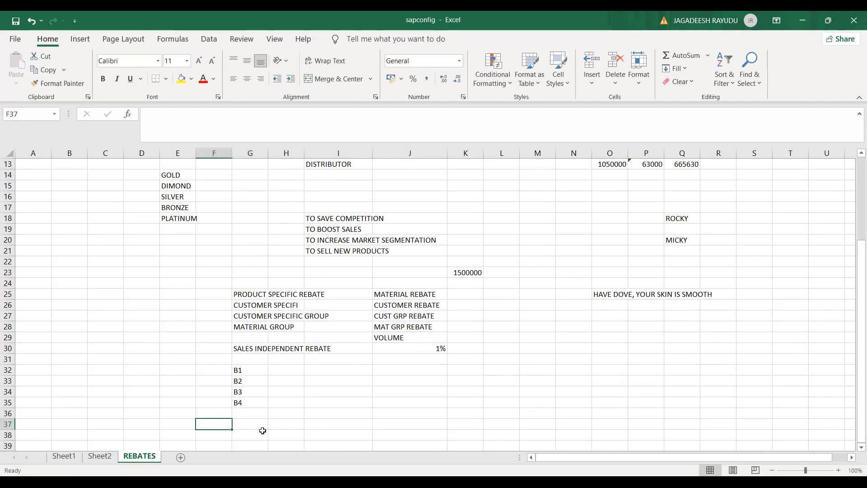
text(508)
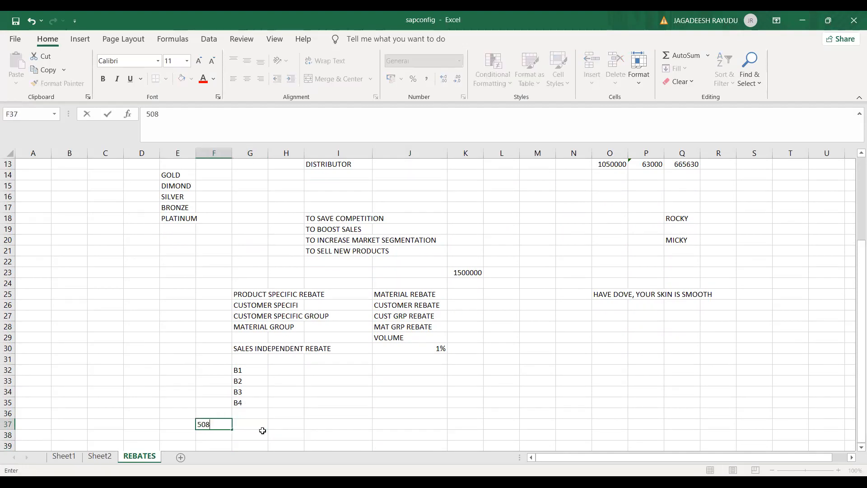
key(Return)
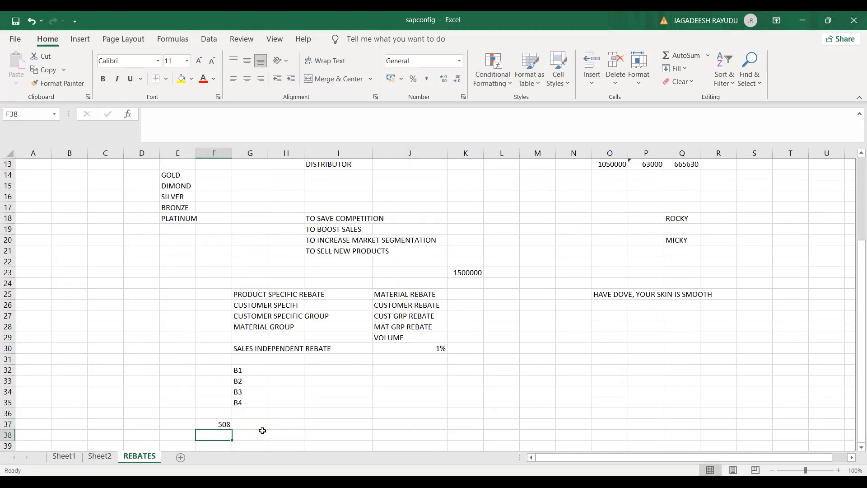
text(509)
key(Tab)
key(Up)
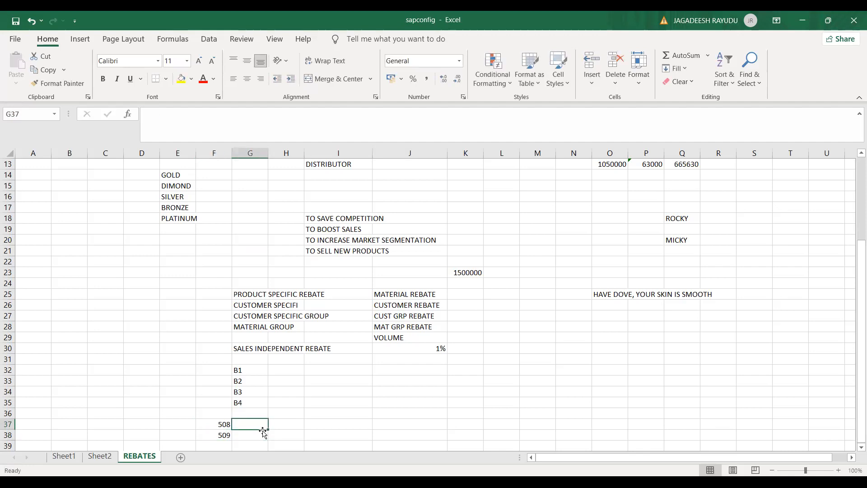
text(WH)
key(Return)
text(RE)
key(Return)
key(Return)
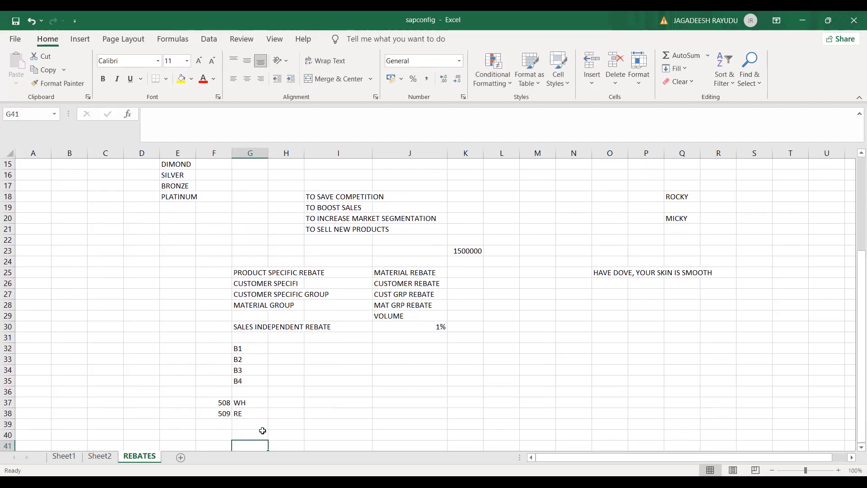
Step: Mark the customer rows as 1ST in cell E37 and the billing type list as 2ND in cell E32
click(171, 349)
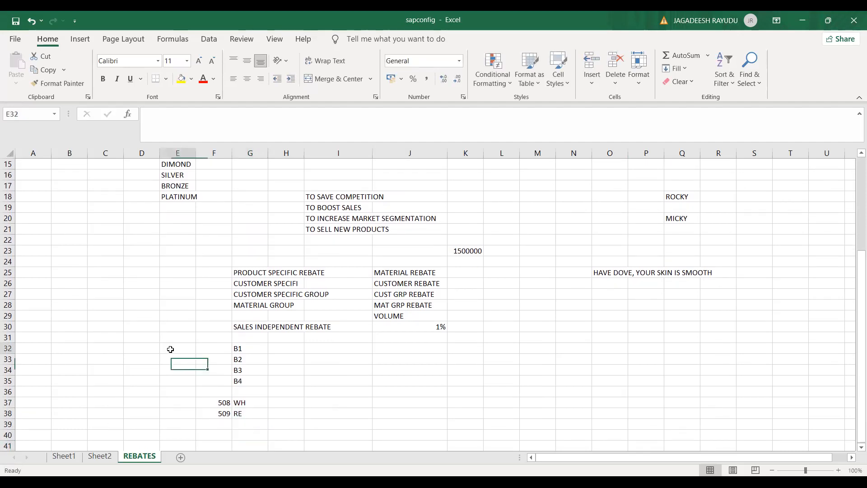
click(170, 404)
text(1)
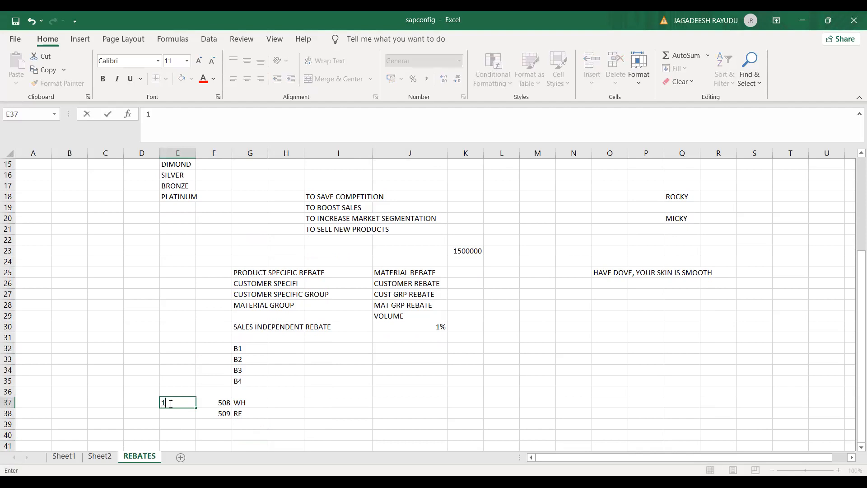
text(ST)
key(Up)
key(Up)
key(Up)
key(Up)
key(Up)
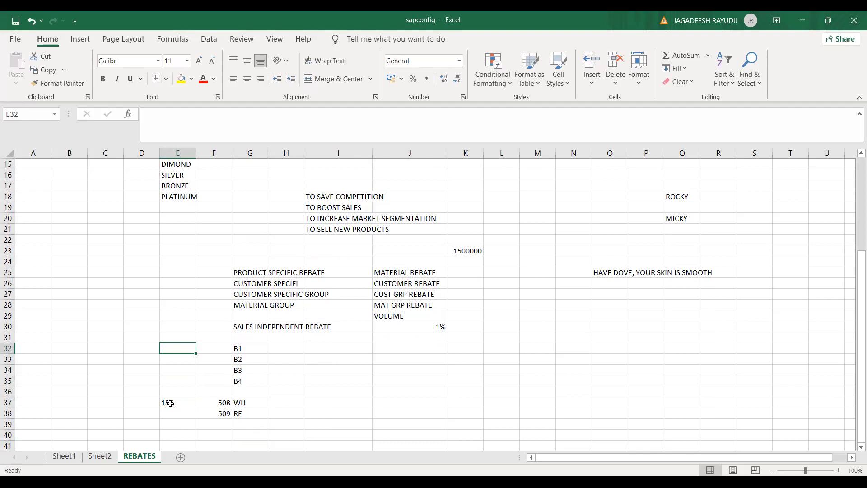
text(0)
key(BackSpace)
text(2ND)
key(Return)
Step: Add the third item below the customer rows, with 3RD in cell E40 and SALES ORG in F40
key(Down)
key(Down)
key(Down)
key(Down)
key(Down)
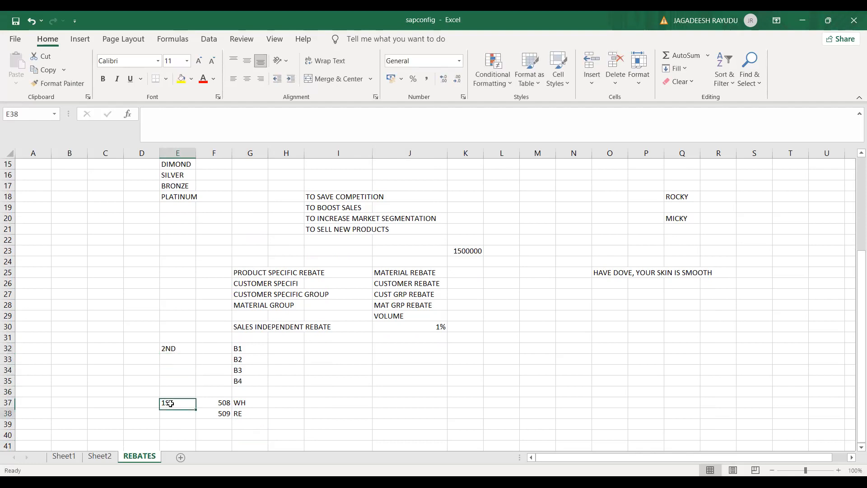
key(Down)
key(Down)
key(Down)
key(Down)
key(Down)
key(Down)
key(Down)
key(Down)
key(Up)
key(Up)
key(Up)
key(Up)
key(Up)
key(Up)
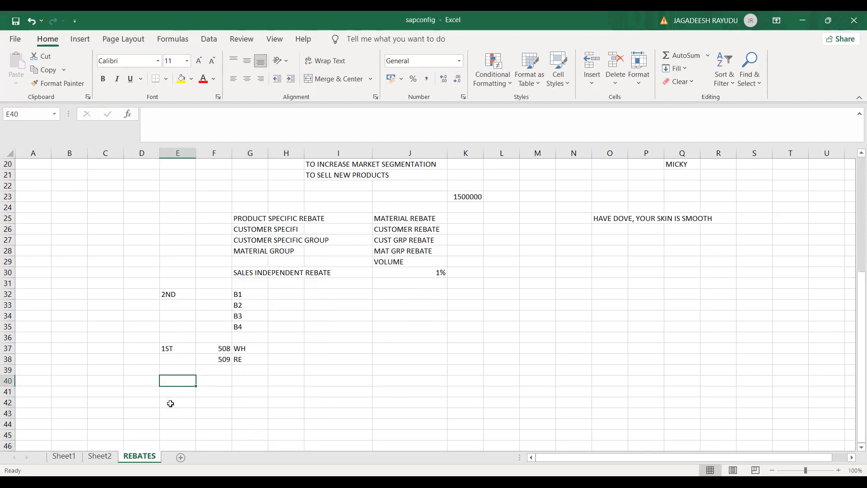
text(3RD)
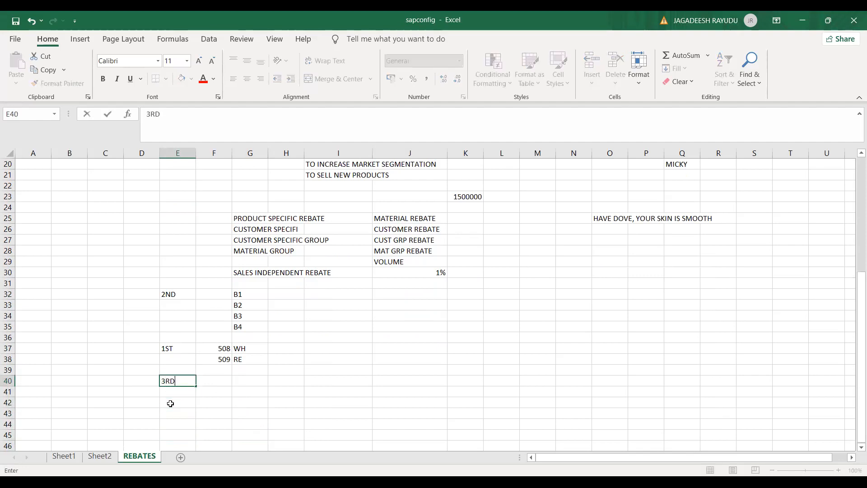
key(Tab)
text(SALES ORG)
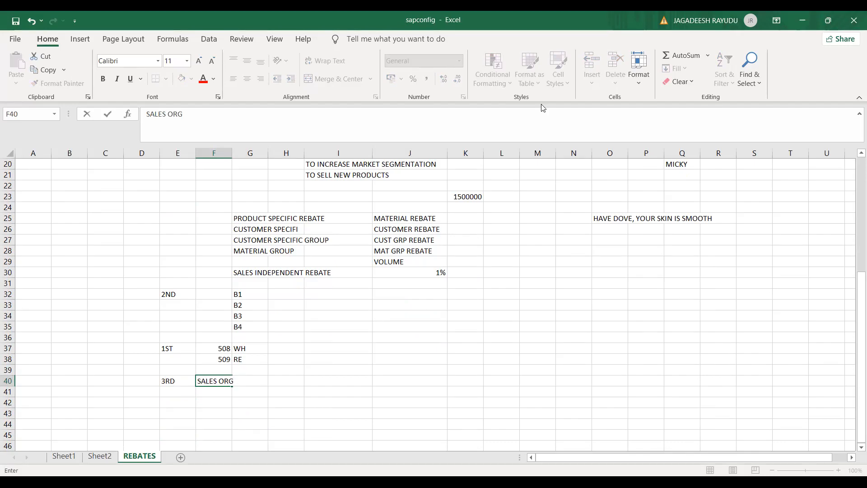
Step: Switch to SAP, start transaction /NSPRO and display the SAP Reference IMG
key(alt+Tab)
click(92, 52)
text(/NSPRO)
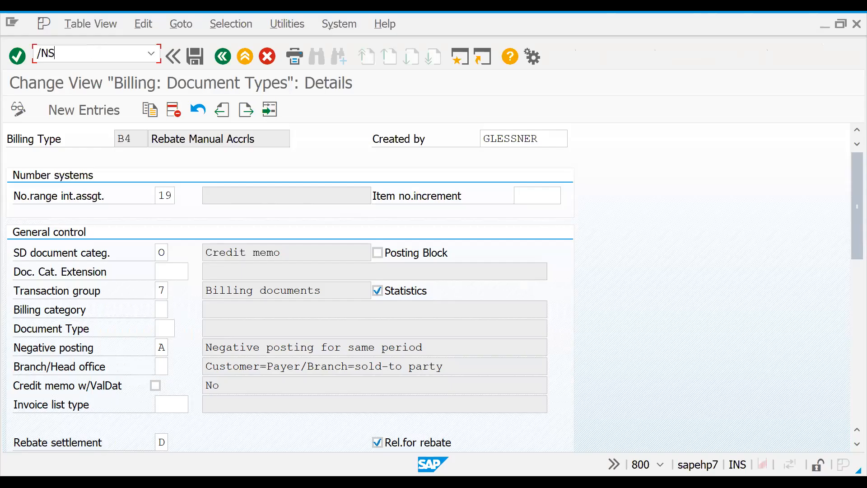
key(Return)
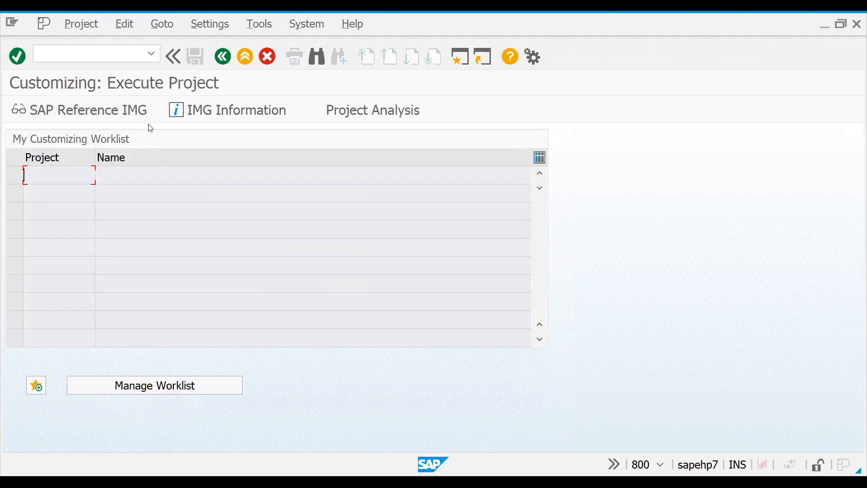
click(129, 115)
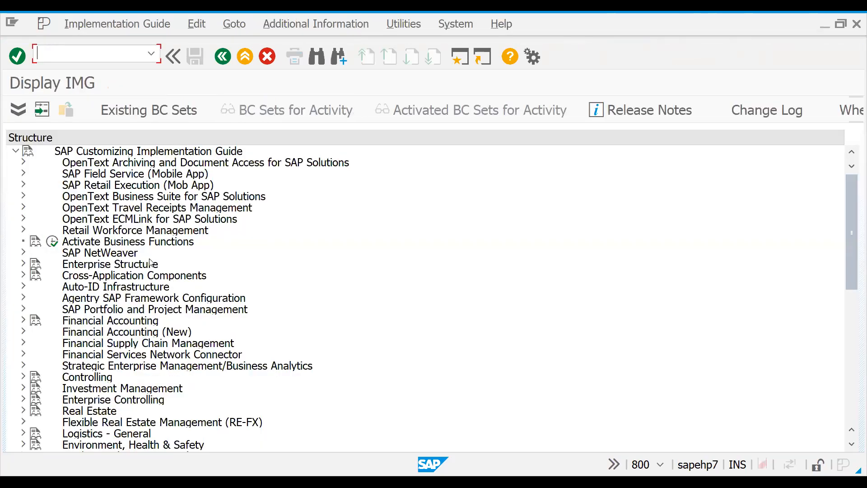
Step: Under Enterprise Structure, Definition, Sales and Distribution, open the activity for defining sales organizations
click(93, 256)
key(Down)
key(Right)
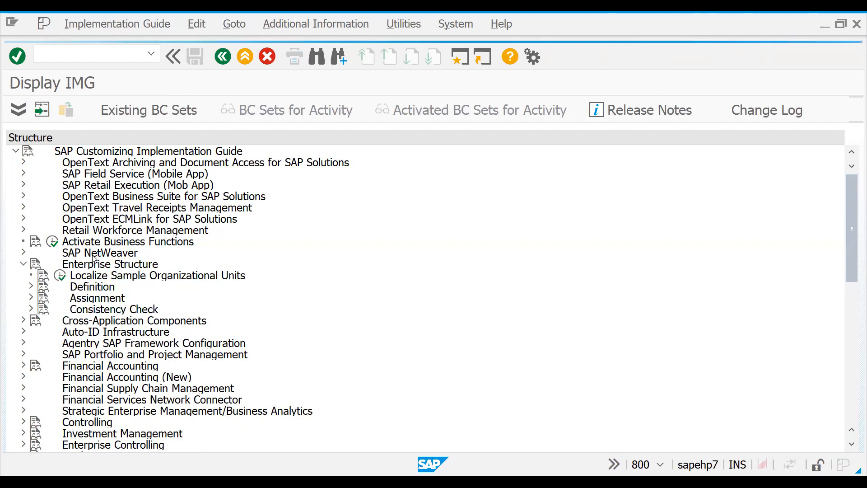
key(Down)
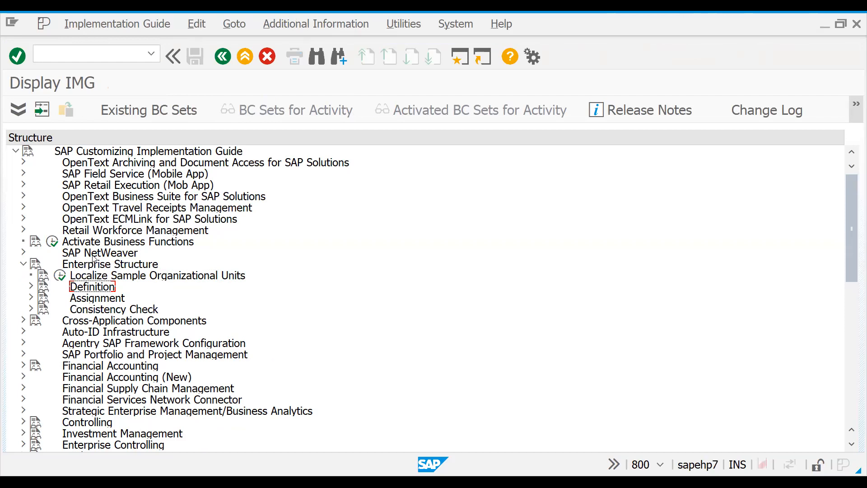
key(Right)
key(Down)
key(Down)
key(Down)
key(Down)
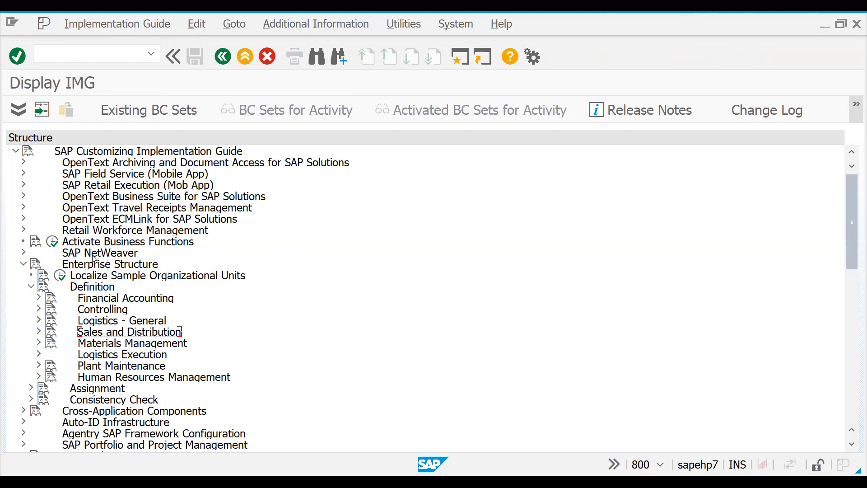
key(Right)
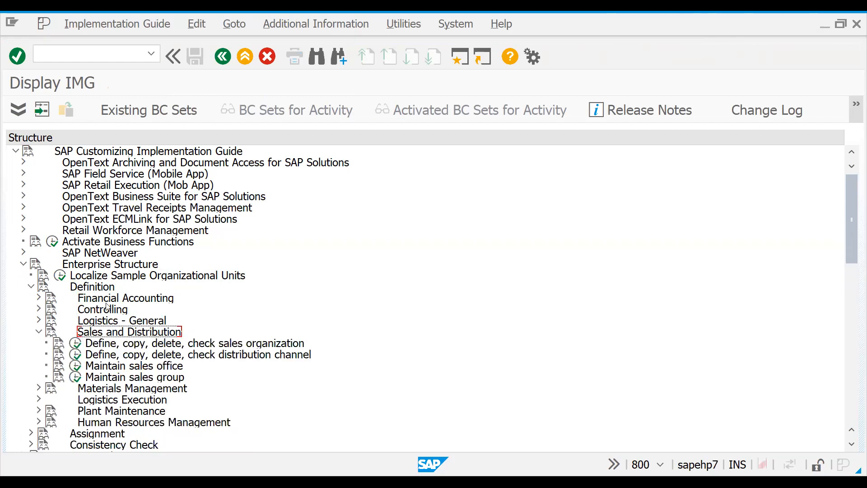
click(79, 343)
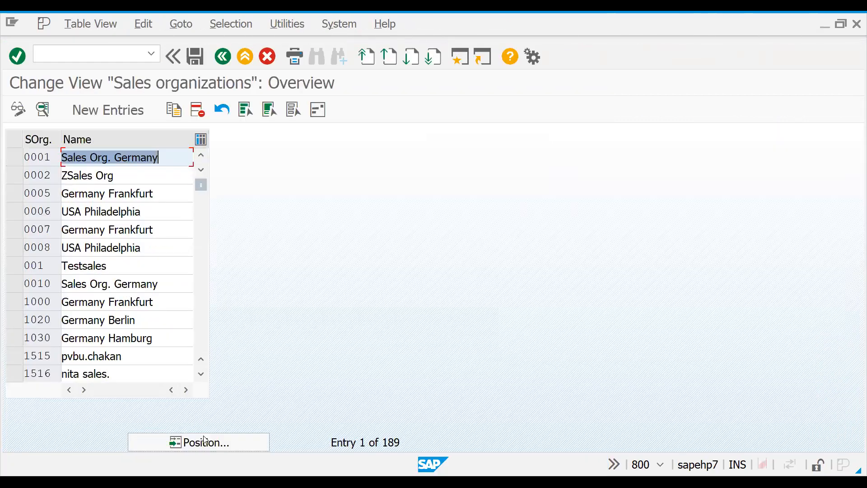
Step: Position the sales organizations list on UNUK and open the details of that sales organization
key(Return)
text(UNUK)
key(Return)
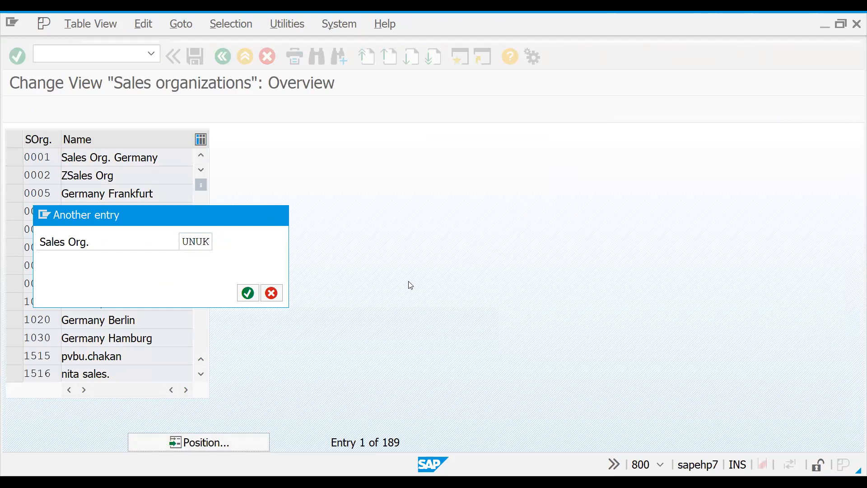
double_click(66, 157)
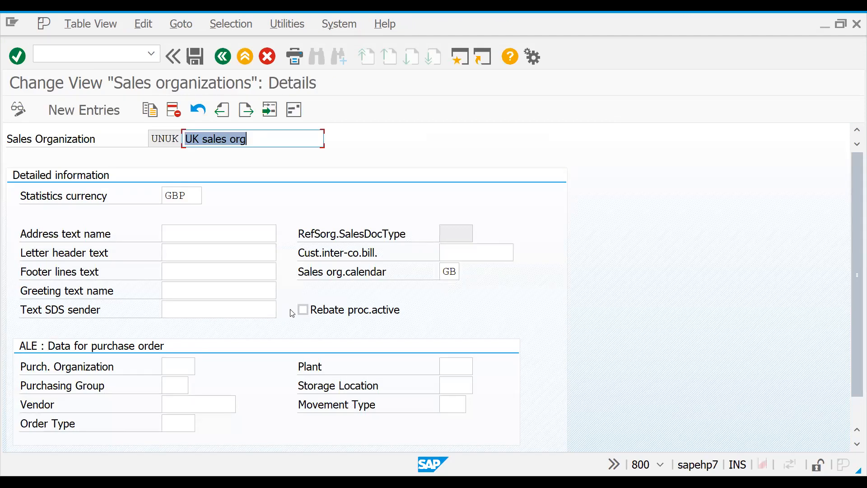
Step: Activate rebate processing for sales organization UNUK and save the change
click(300, 313)
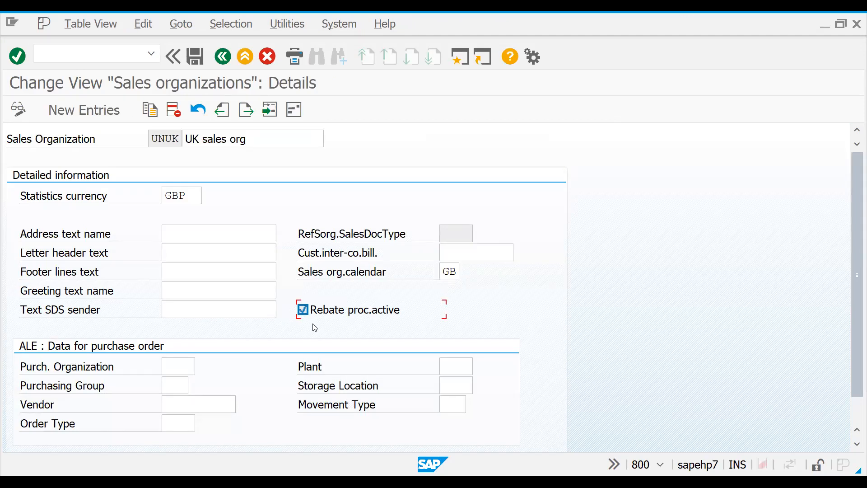
key(ctrl+s)
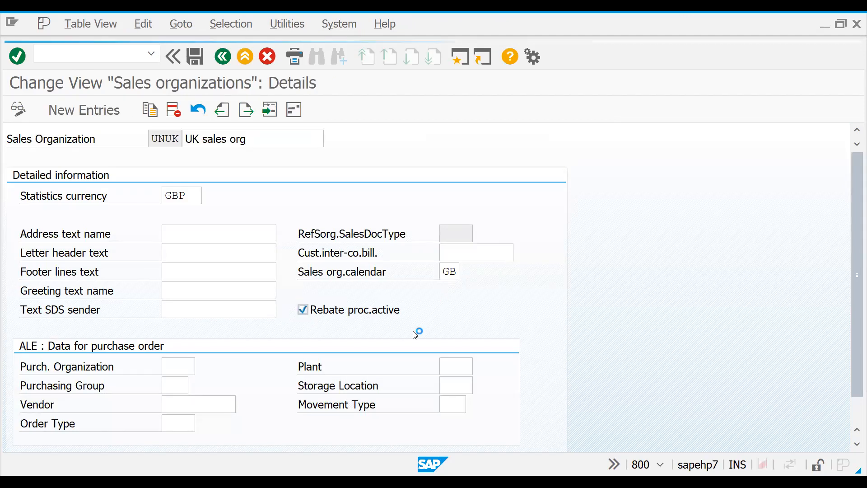
click(264, 275)
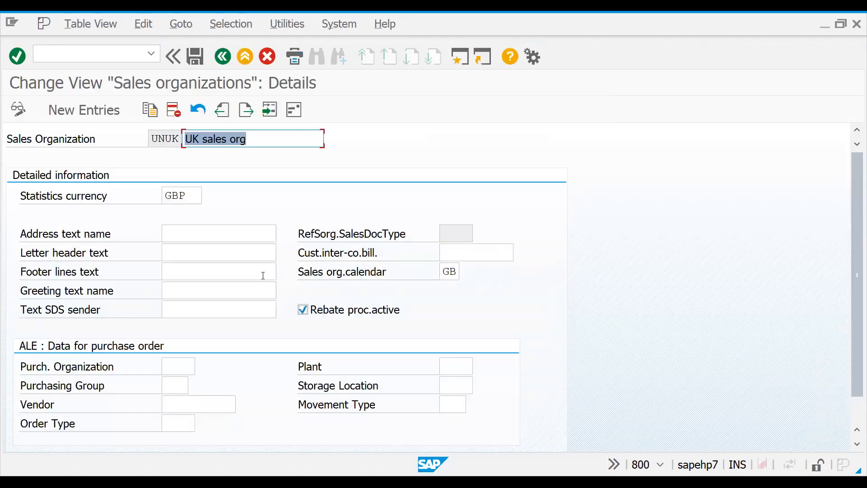
Step: Go back to the IMG structure, collapse the Enterprise Structure node and switch away from SAP
click(228, 60)
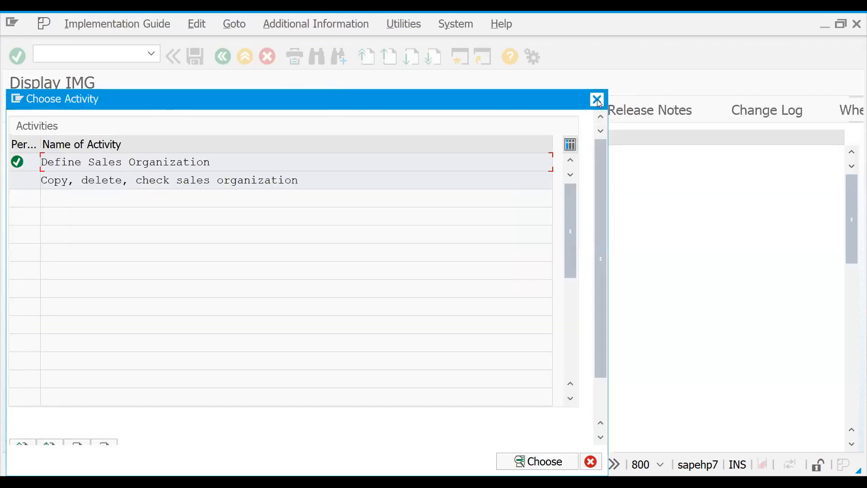
click(596, 99)
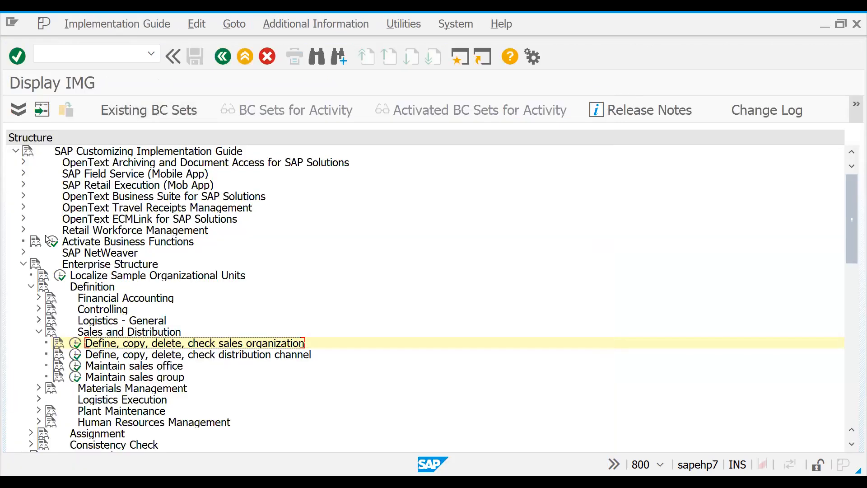
click(24, 265)
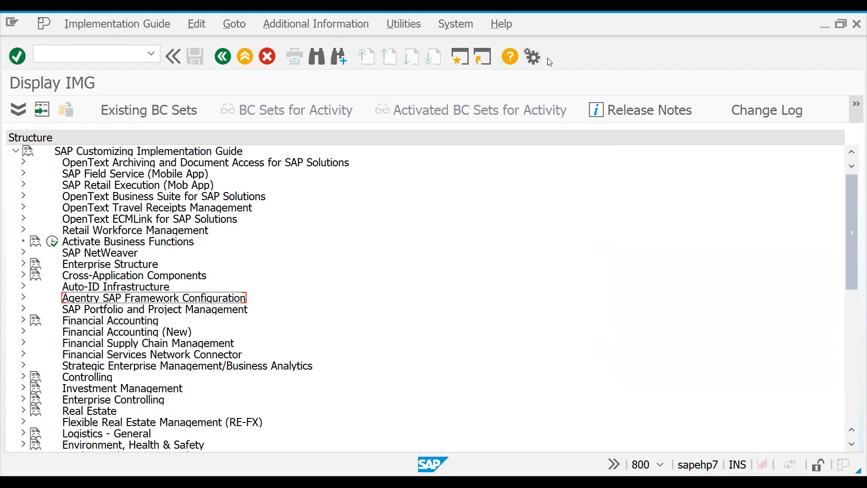
key(alt+Tab)
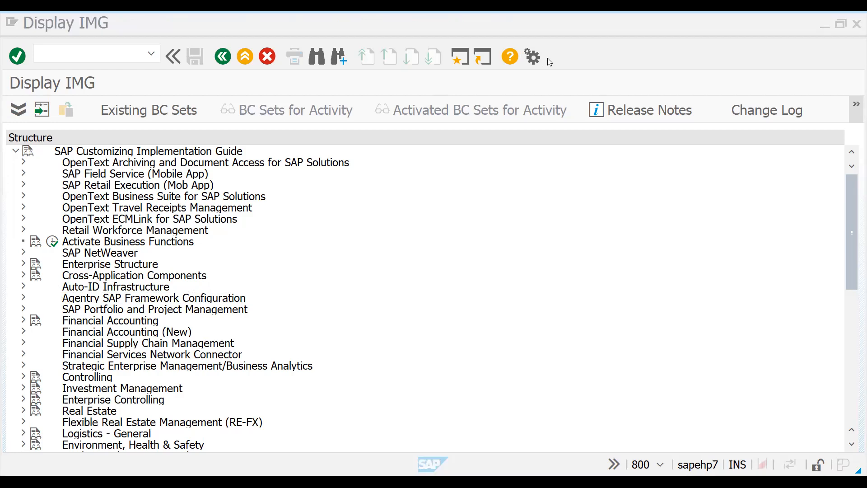